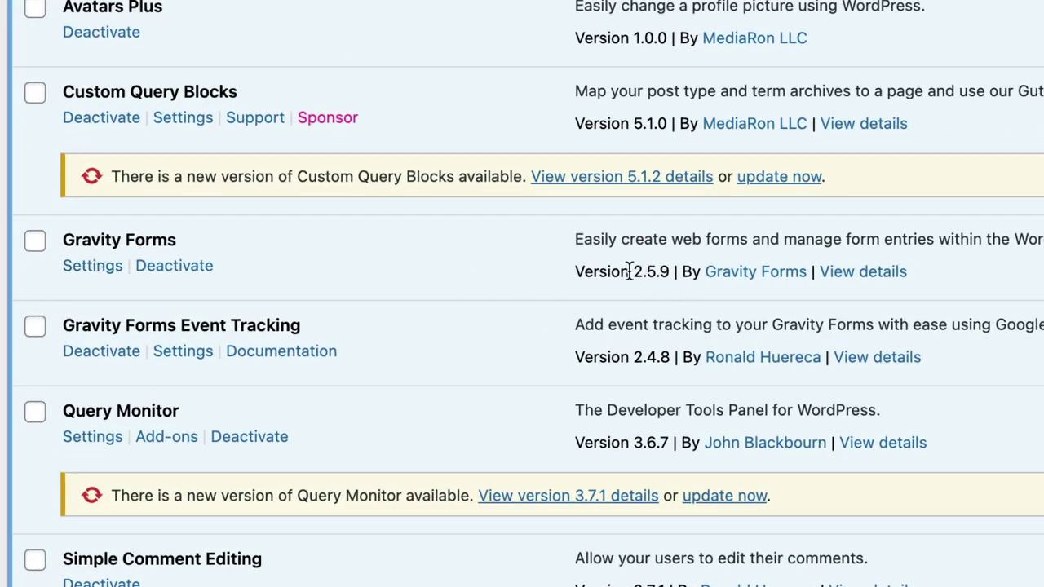
- Check the installed plugin versions: Gravity Forms 2.5.9 and Event Tracking 2.4.8
left_click_drag(634, 271, 670, 271)
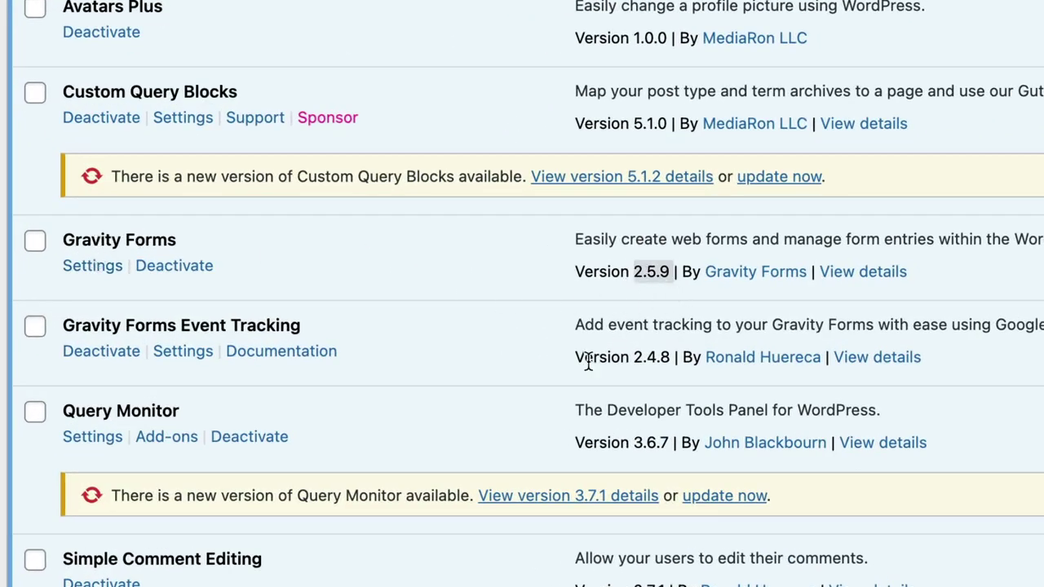
left_click(393, 375)
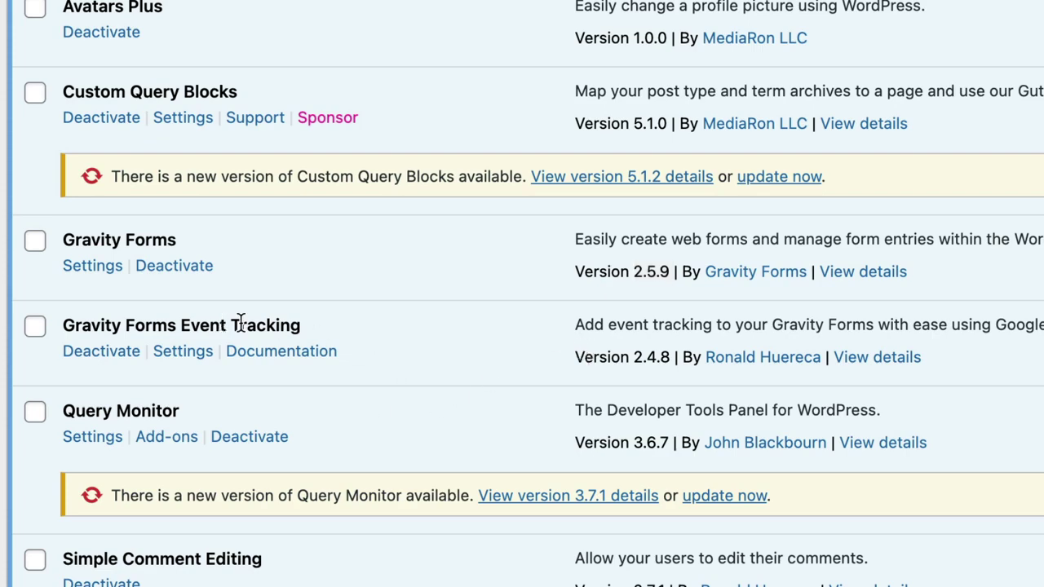
left_click_drag(635, 357, 671, 357)
left_click(659, 358)
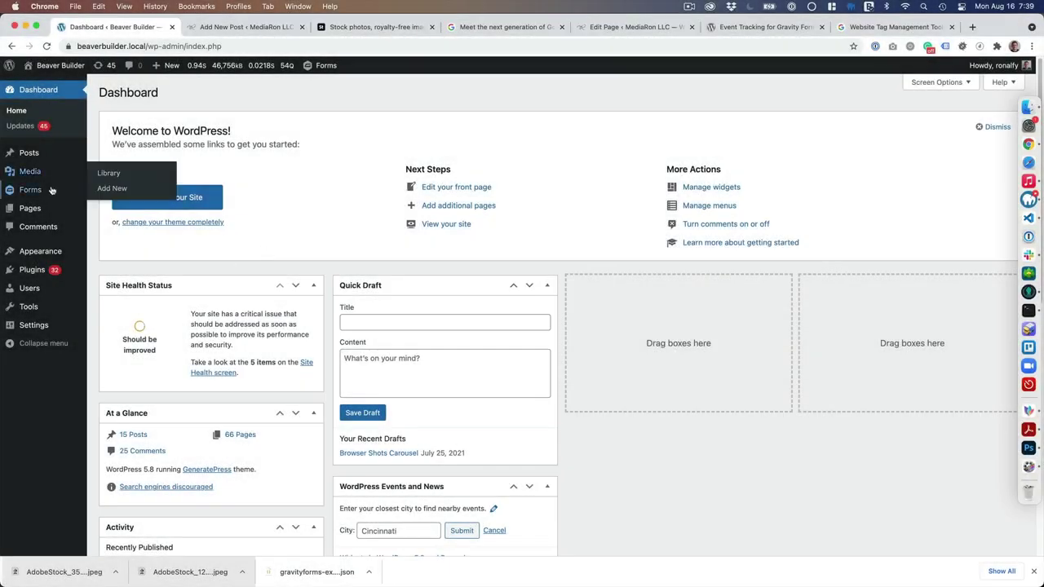
- Open the Event Tracking tab in Gravity Forms settings and scroll through its options
mouse_move(39, 189)
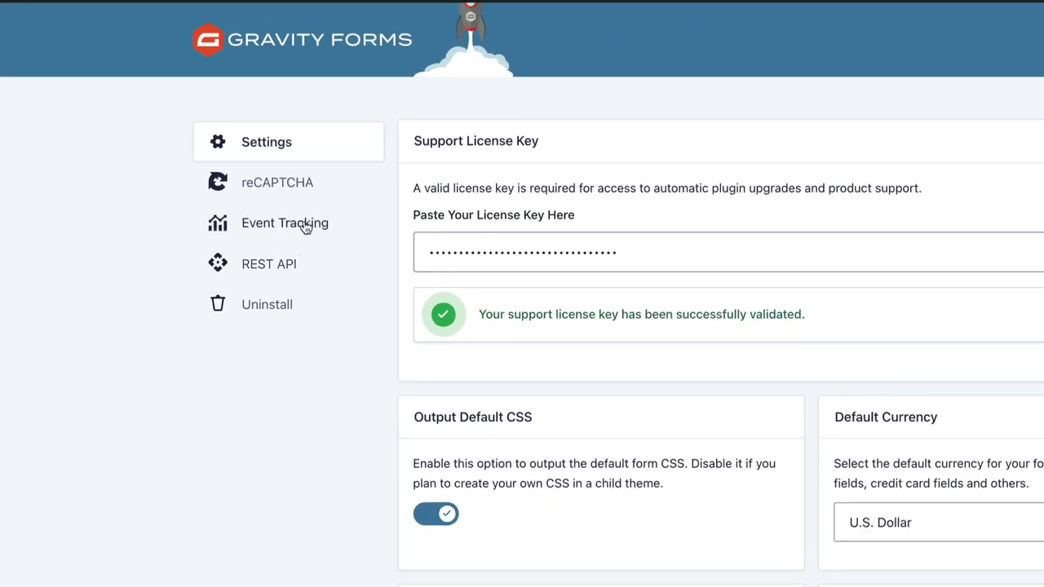
left_click(279, 226)
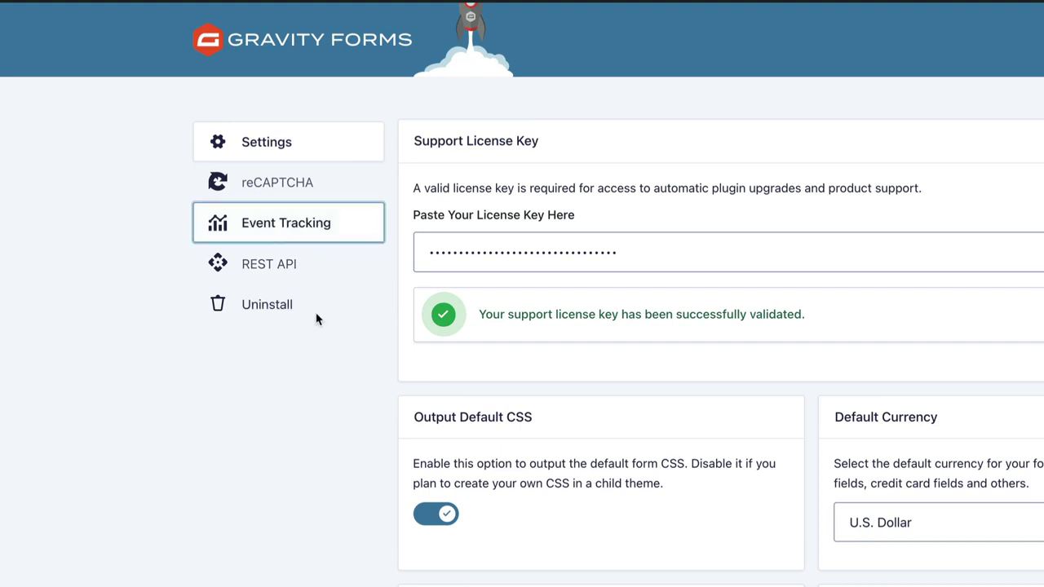
scroll(346, 339, "down", 2)
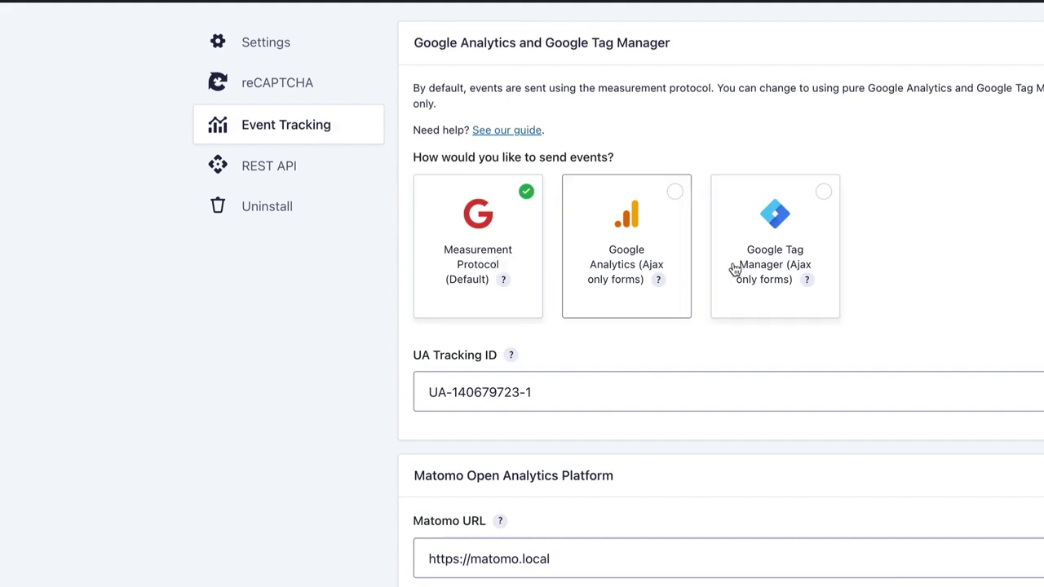
- Choose Google Tag Manager (Ajax only forms) for sending events and save the settings
left_click(784, 234)
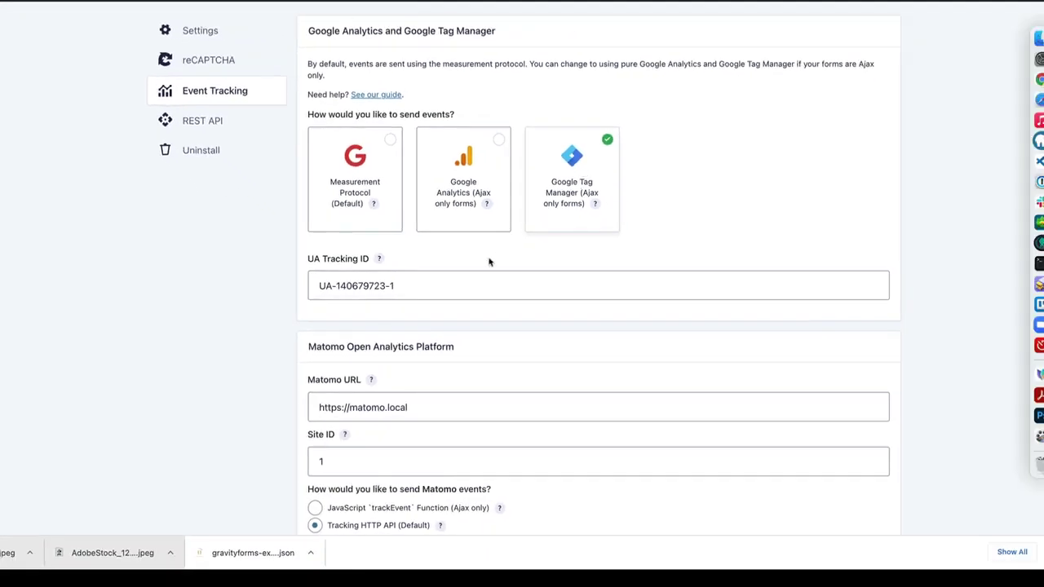
scroll(456, 285, "down", 2)
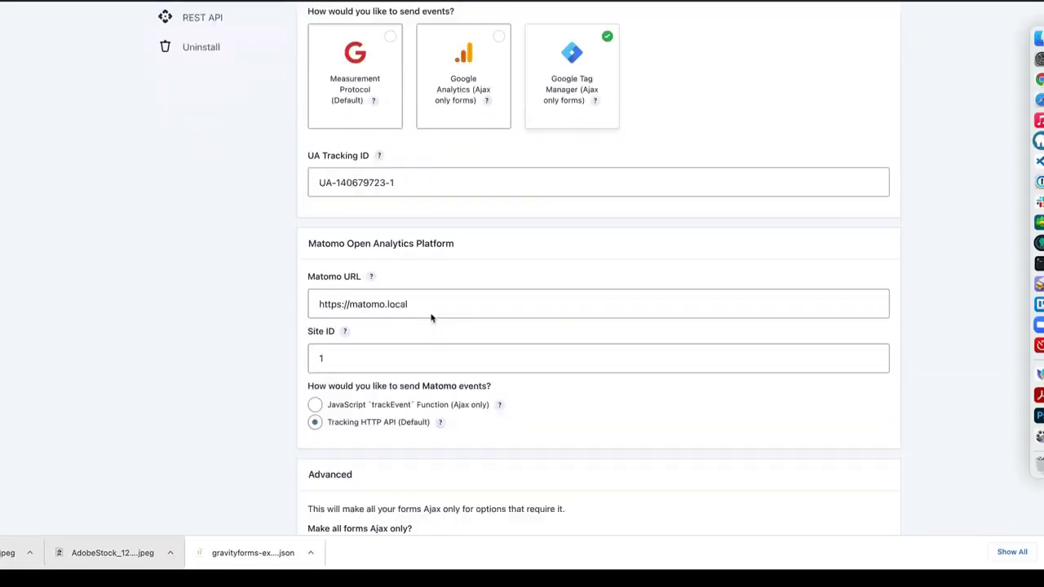
scroll(432, 318, "down", 3)
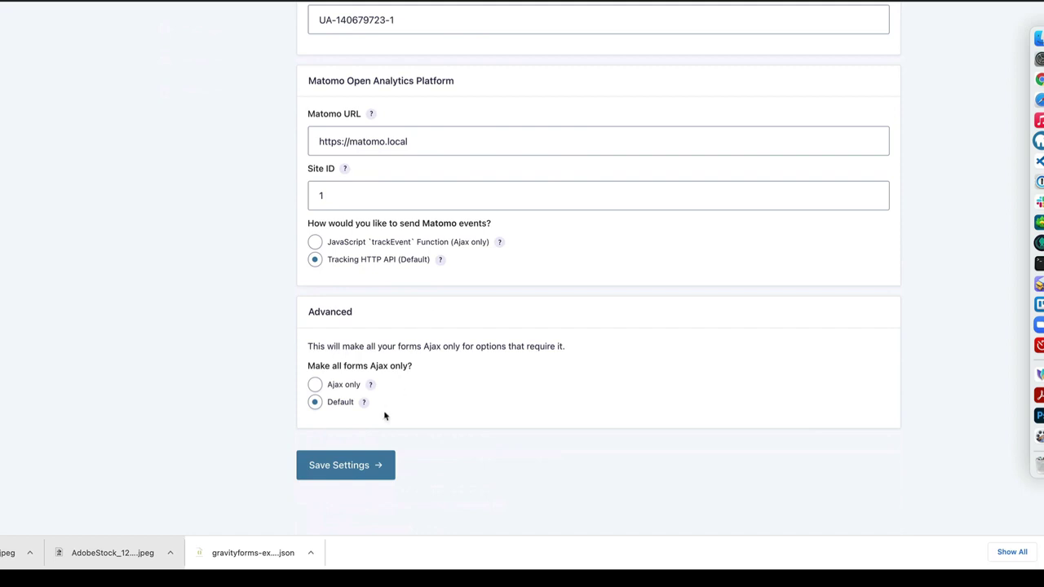
left_click(371, 463)
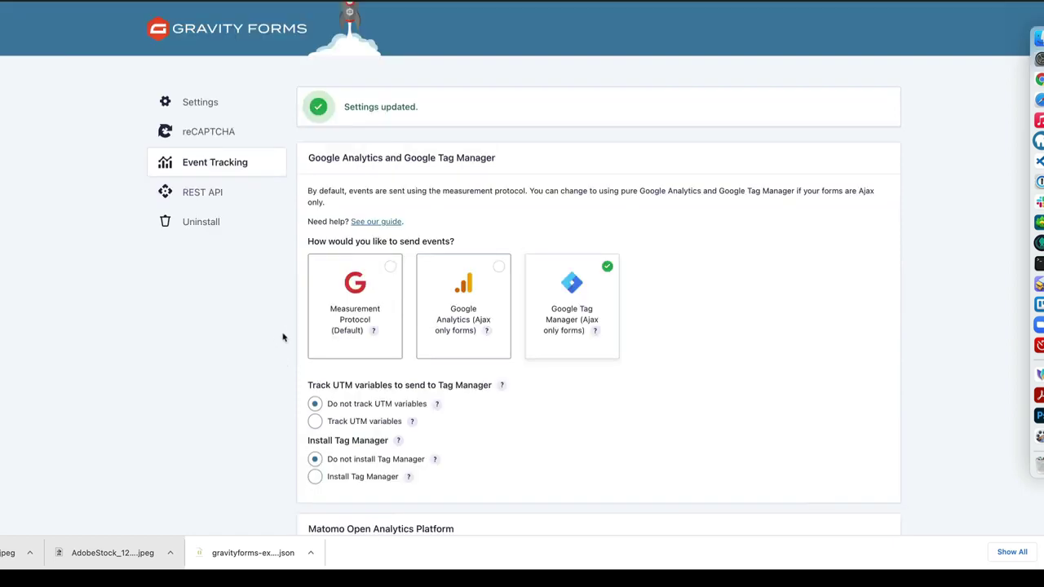
scroll(353, 256, "down", 3)
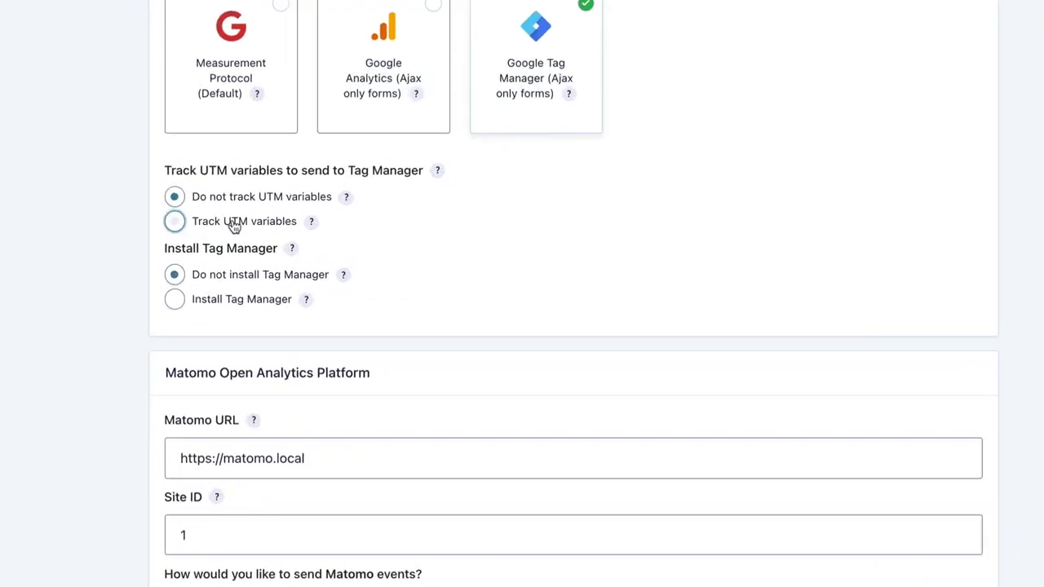
- Turn on UTM variable tracking and Tag Manager install, and paste the site's container ID
left_click(357, 234)
left_click(144, 309)
scroll(8, 456, "down", 5)
scroll(8, 456, "down", 2)
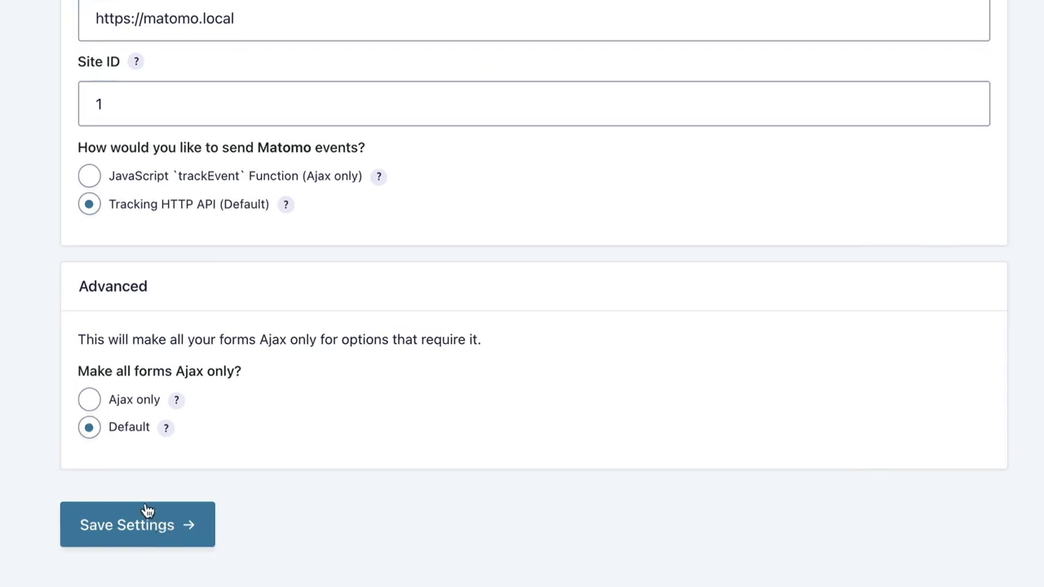
scroll(57, 383, "up", 10)
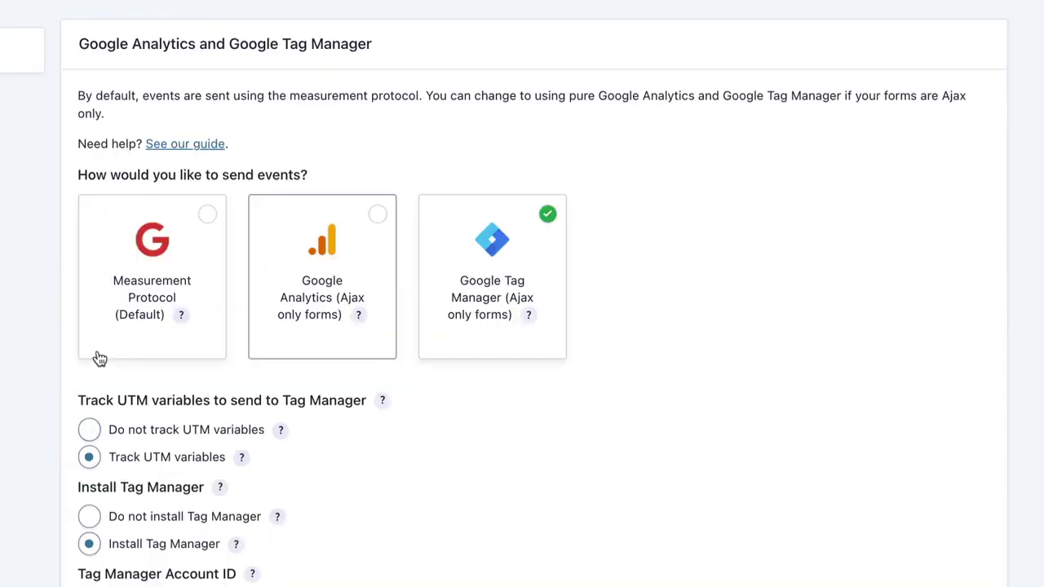
scroll(100, 355, "down", 5)
scroll(121, 326, "down", 1)
left_click(158, 161)
key("ctrl+v")
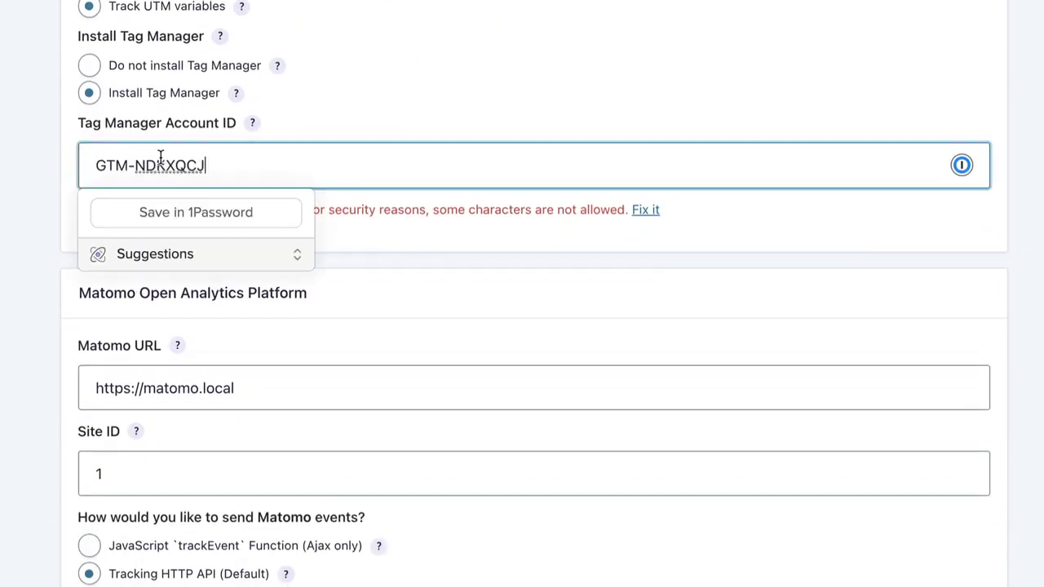
left_click(38, 199)
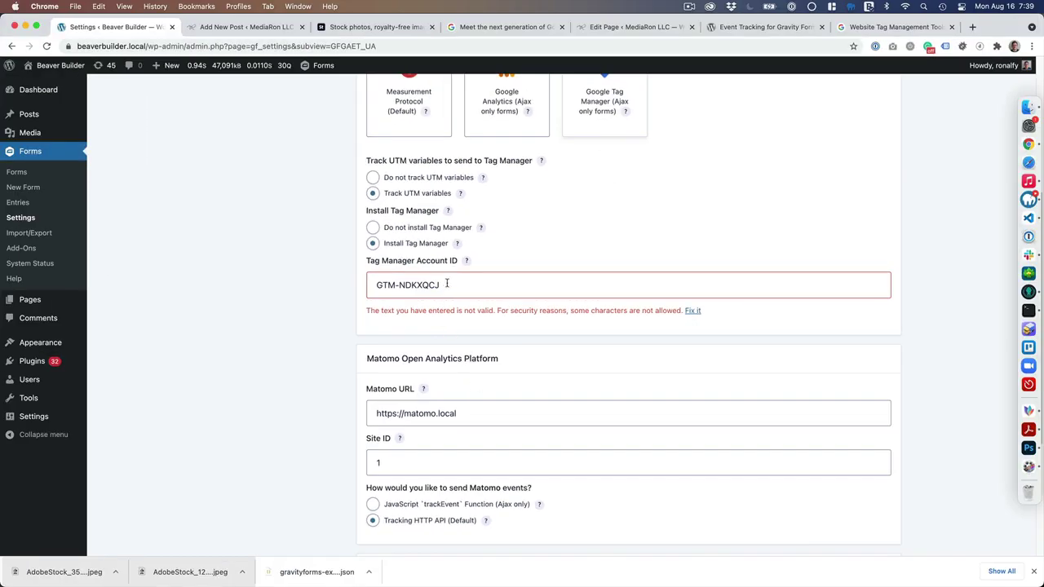
scroll(433, 377, "down", 5)
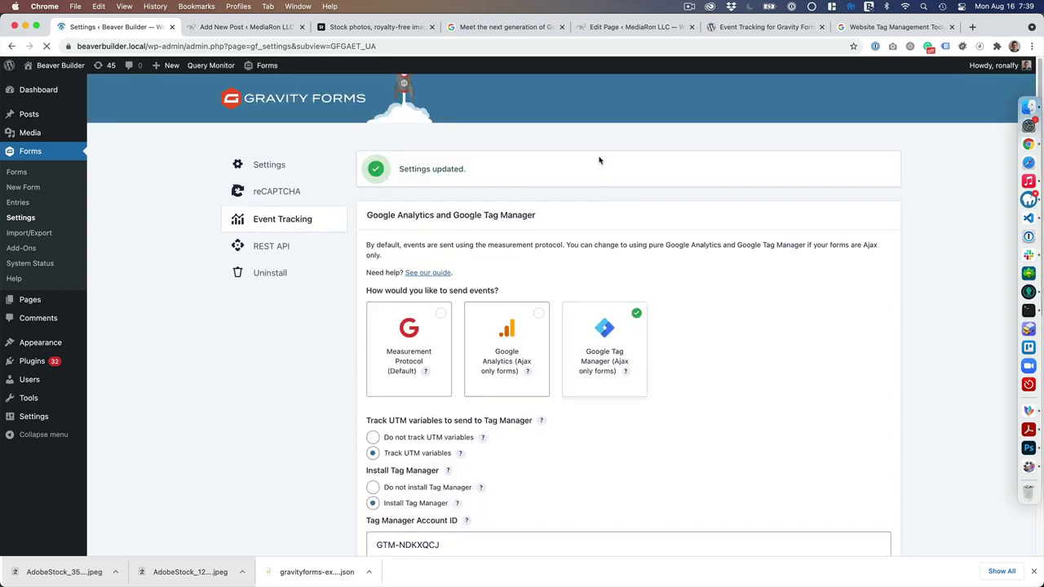
- Open the mediaron.com container's workspace overview in Google Tag Manager
left_click(890, 29)
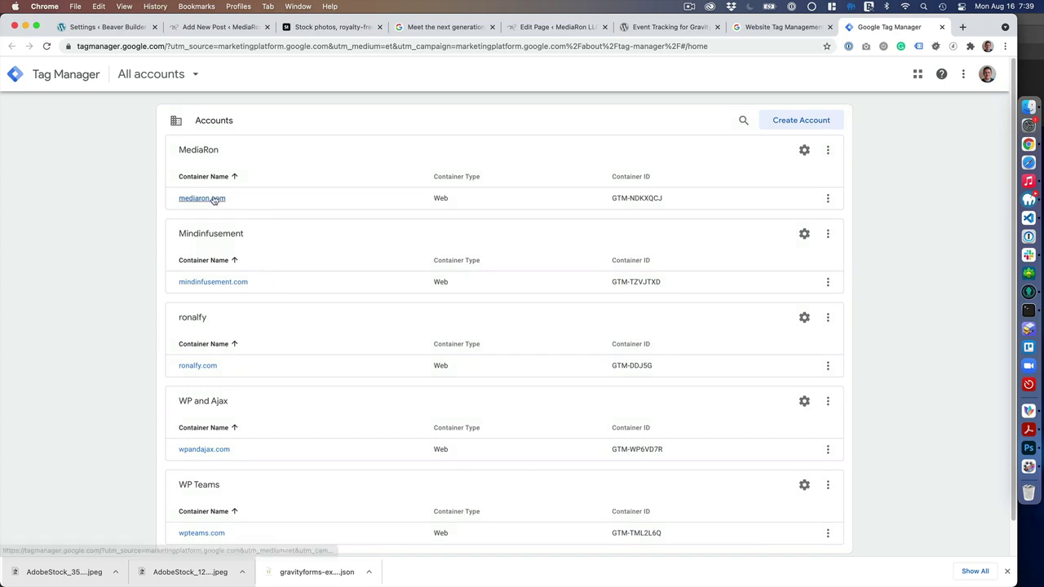
left_click(213, 199)
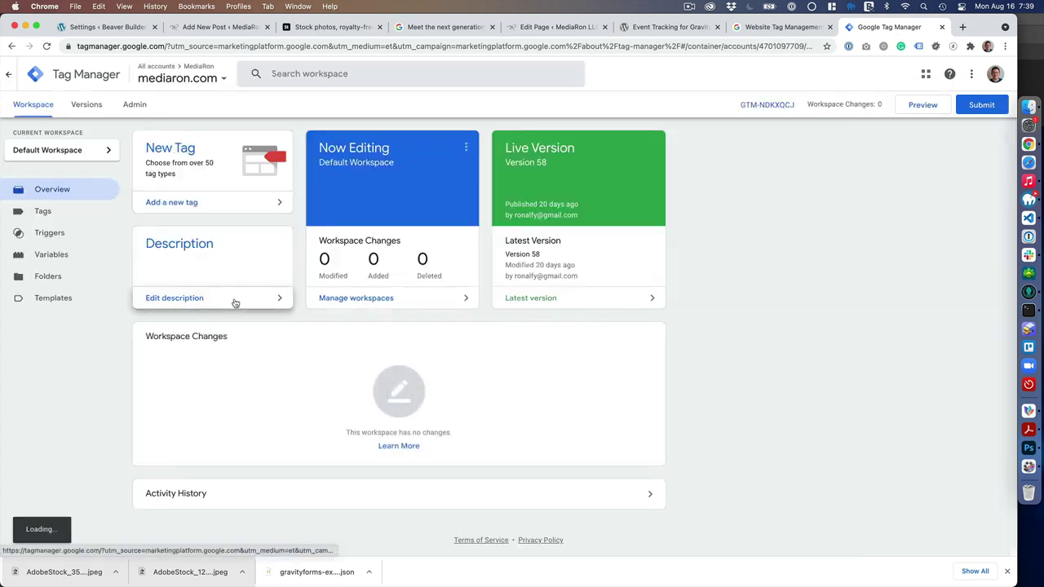
left_click(136, 105)
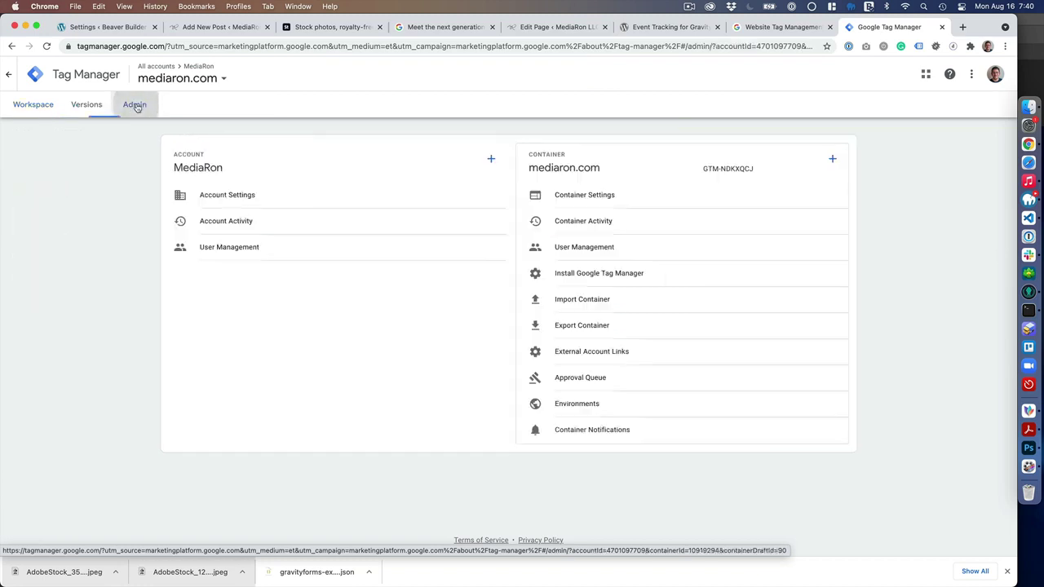
left_click(12, 47)
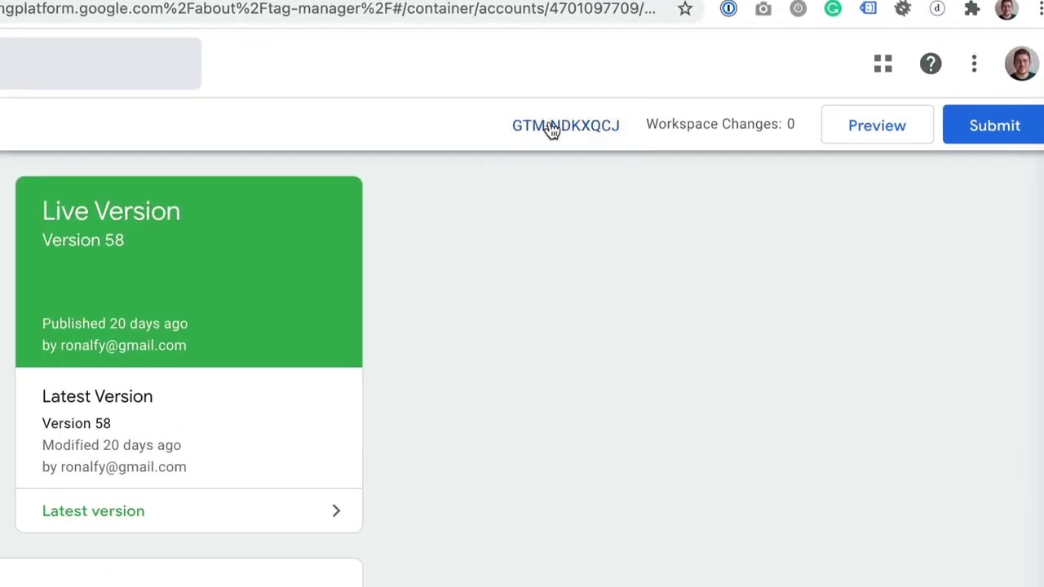
- View the container's head and body installation code snippets, then close the dialog
left_click(551, 128)
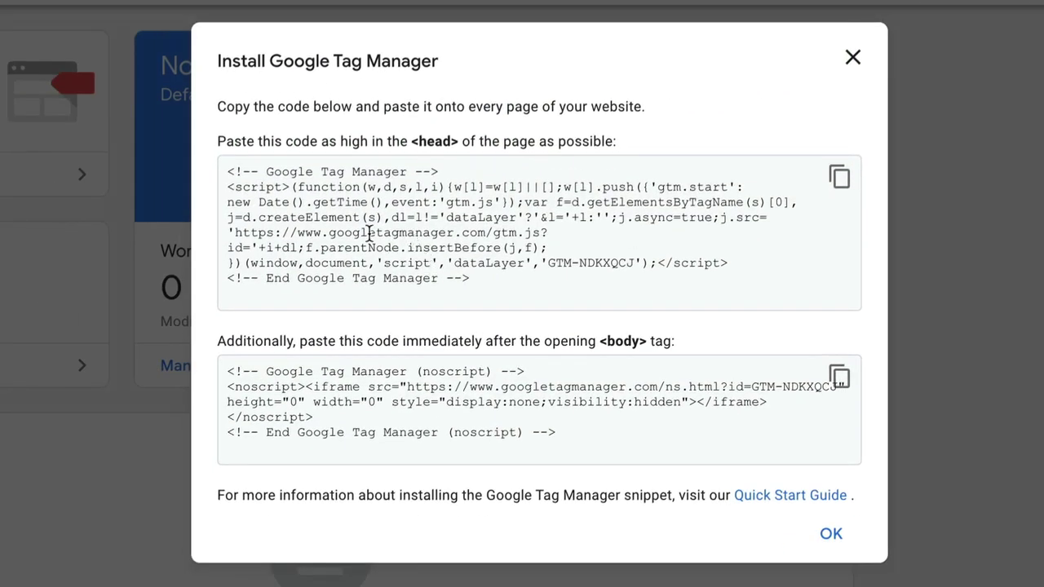
left_click_drag(229, 170, 648, 287)
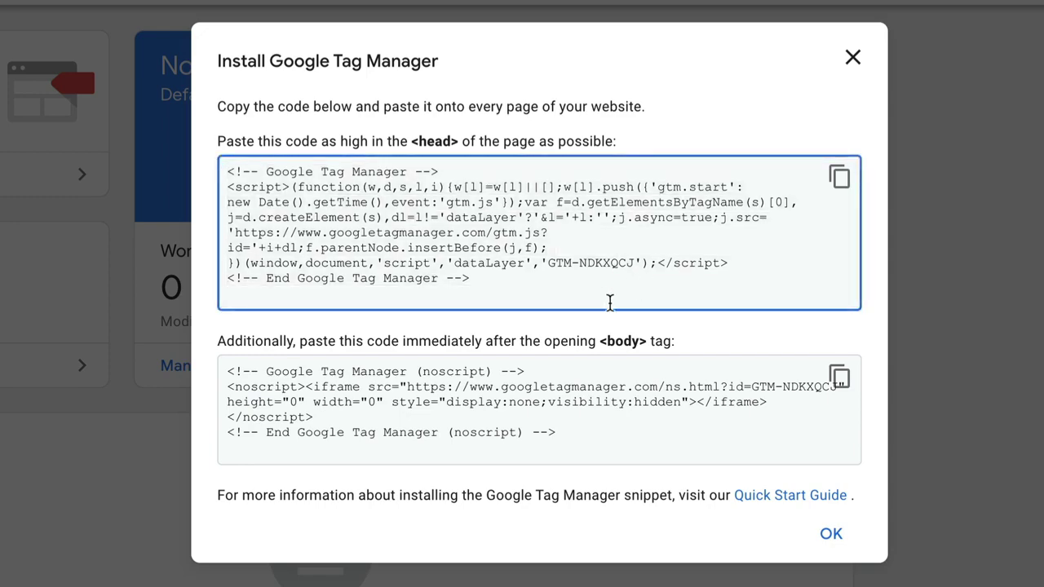
left_click_drag(606, 449, 225, 366)
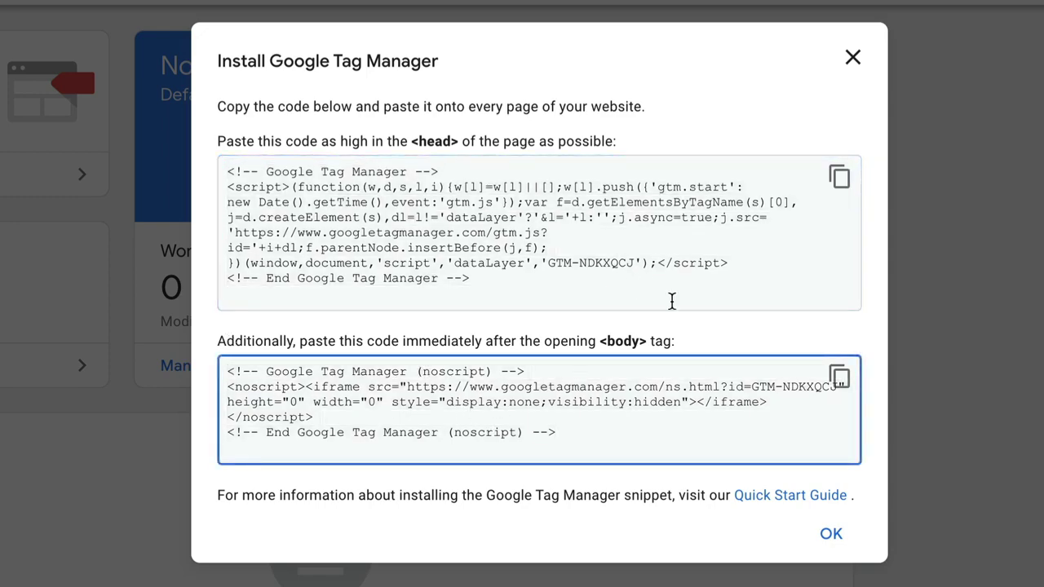
left_click(853, 58)
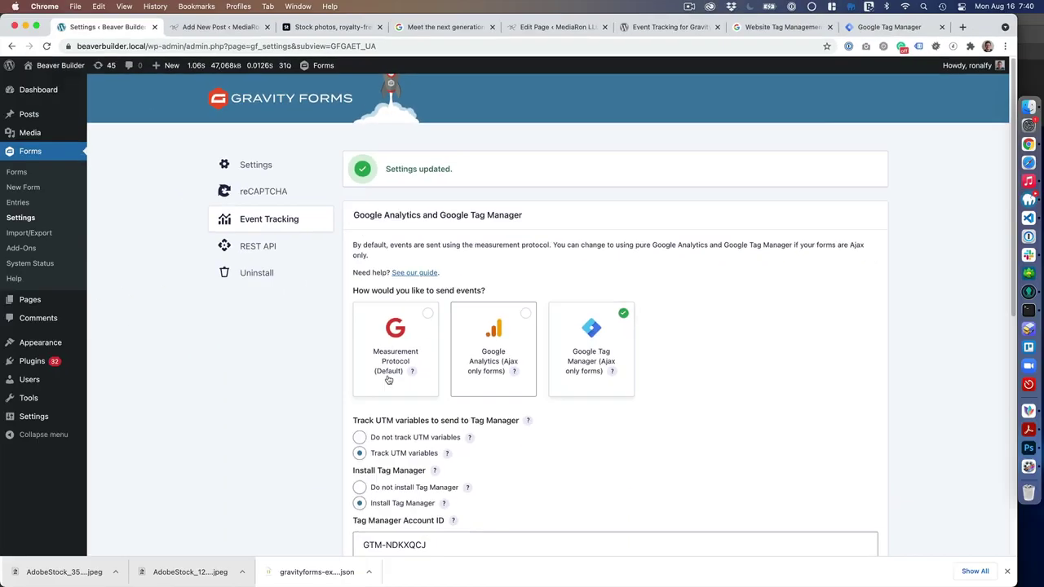
- Set all forms to Ajax only under Advanced and save the Event Tracking settings
scroll(445, 457, "down", 2)
scroll(445, 467, "down", 2)
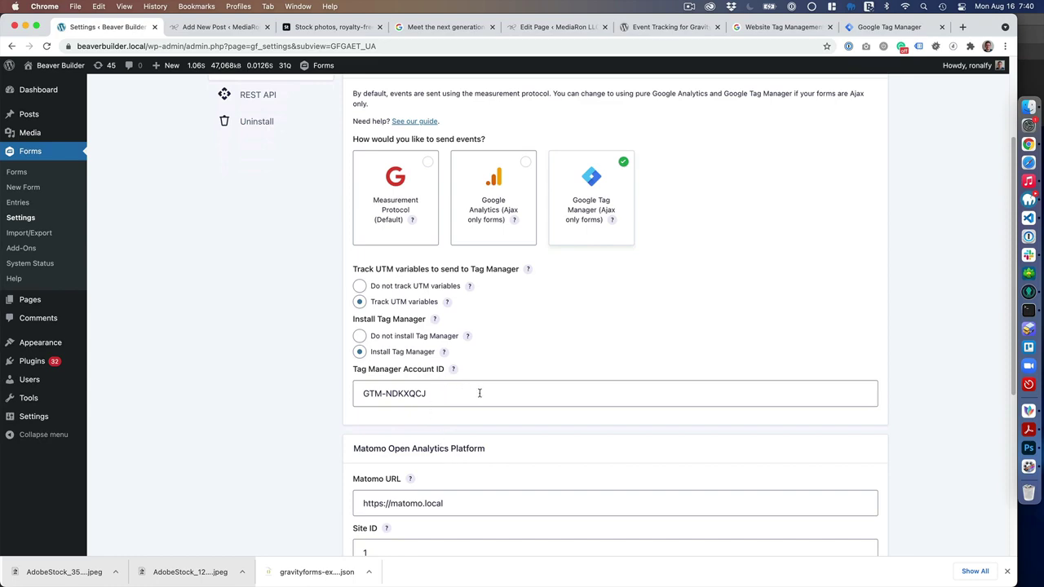
scroll(548, 304, "down", 7)
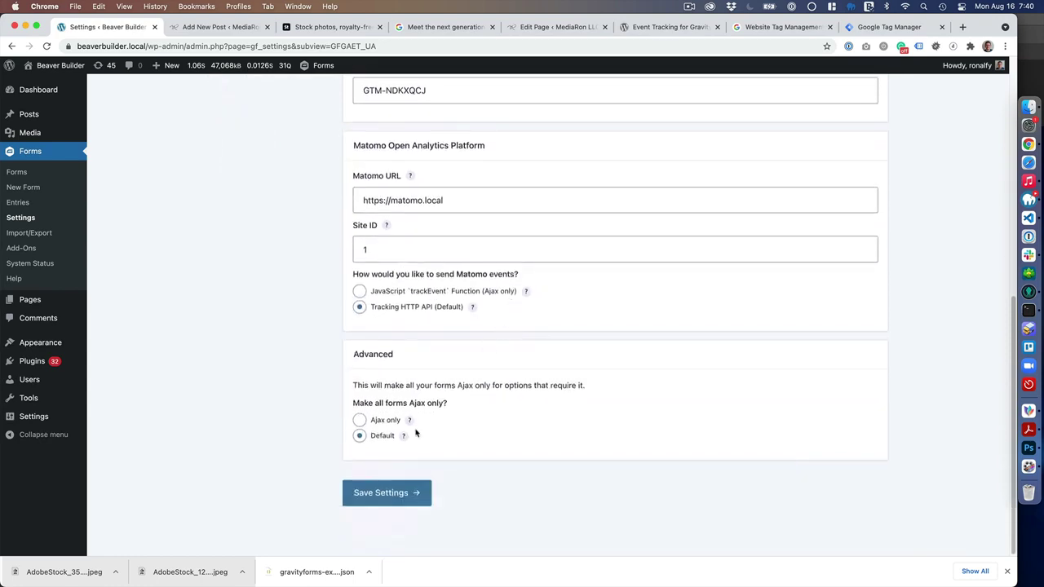
key("Return")
scroll(431, 427, "down", 1)
mouse_move(612, 322)
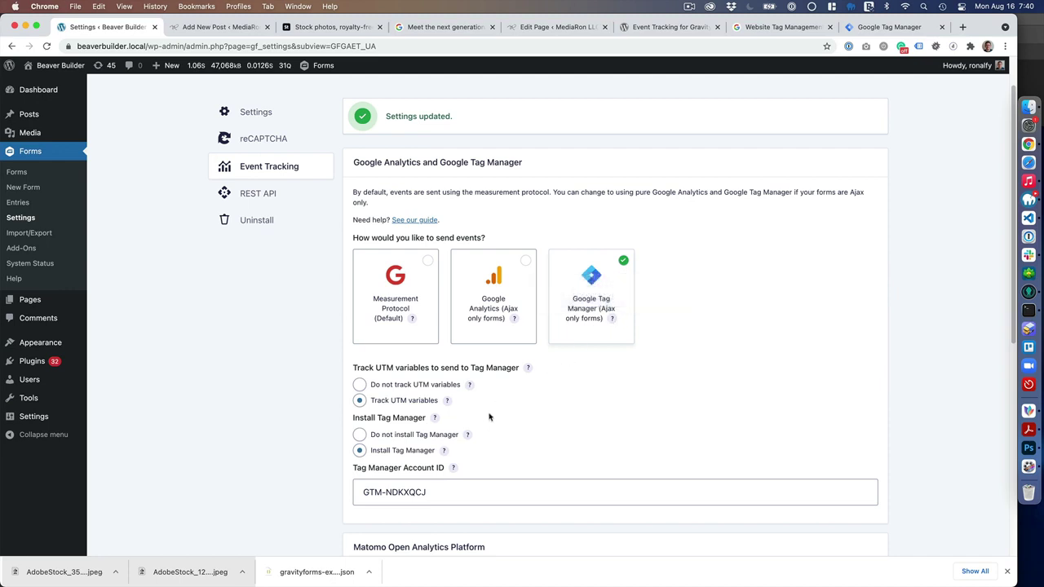
scroll(456, 424, "down", 5)
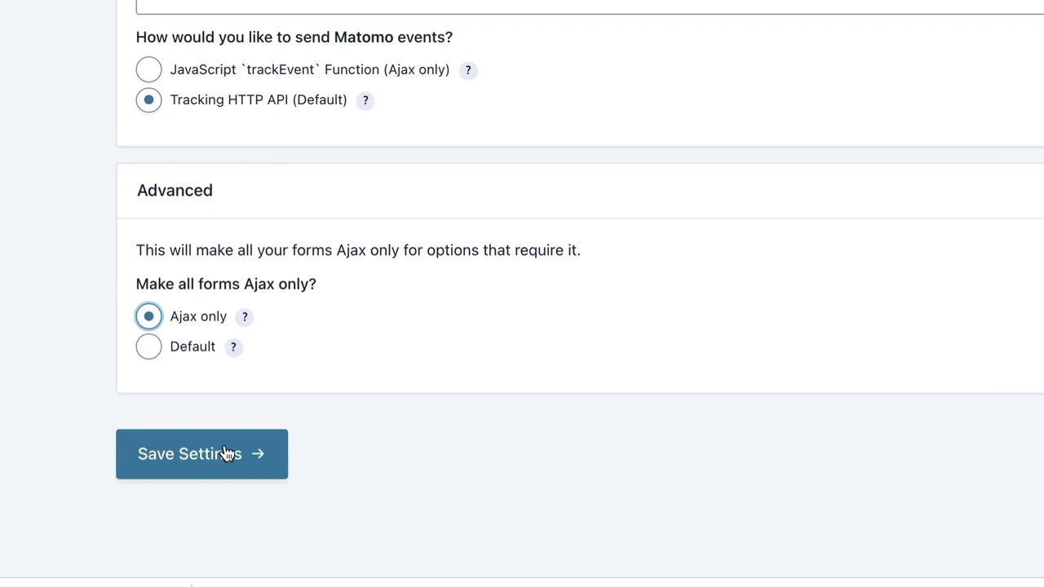
left_click(234, 450)
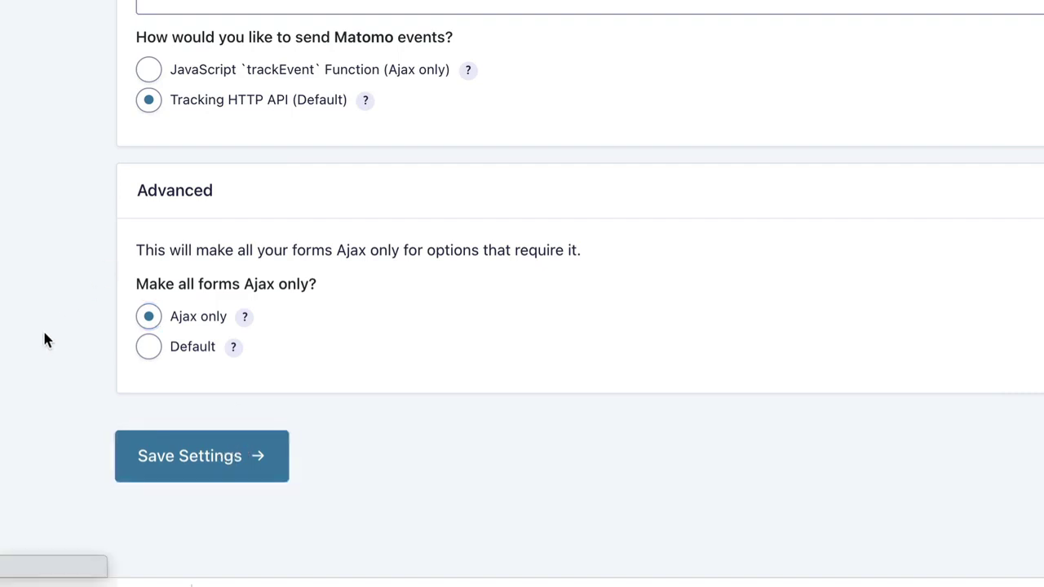
scroll(77, 179, "down", 5)
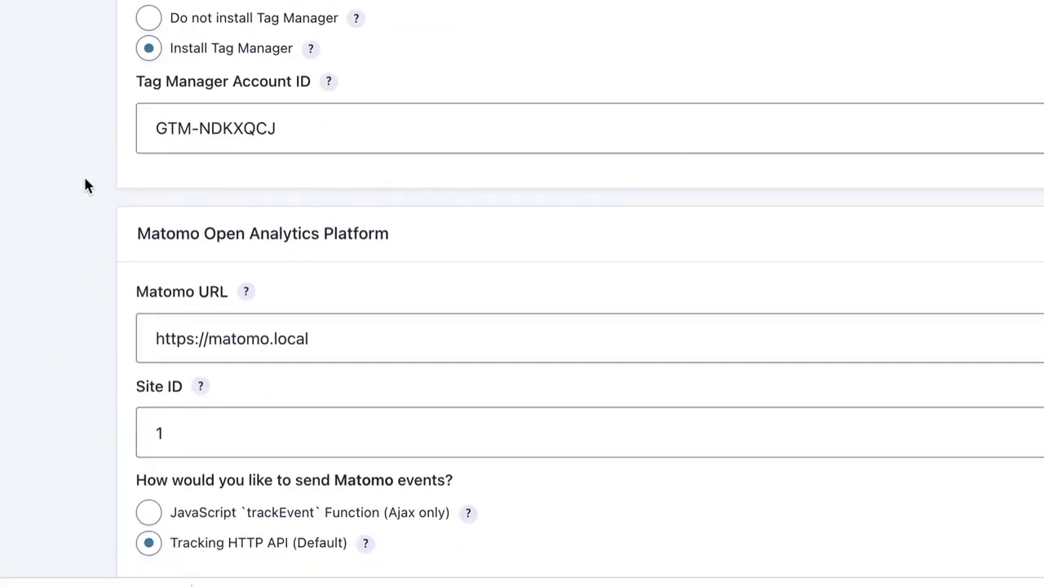
scroll(85, 186, "up", 5)
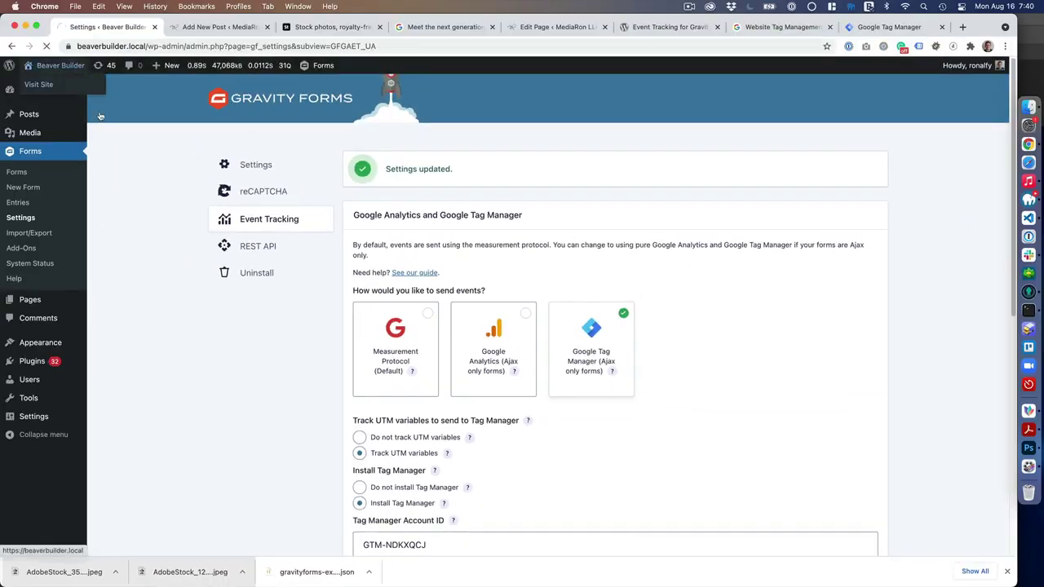
- Enable Tag Assistant Legacy on the site homepage, reload, and view the detected gtag.js and Tag Manager tags
left_click(66, 85)
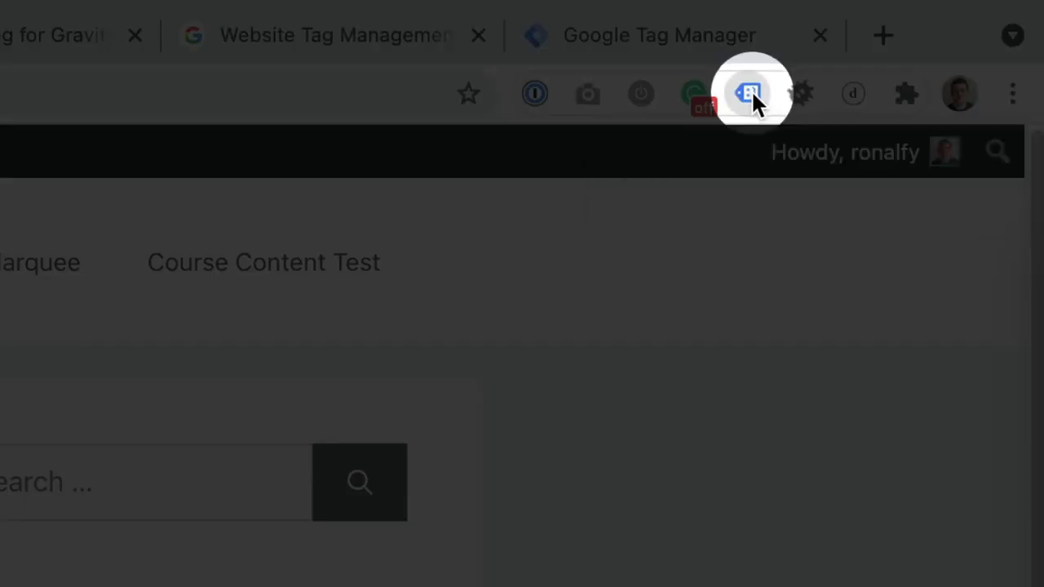
left_click(751, 90)
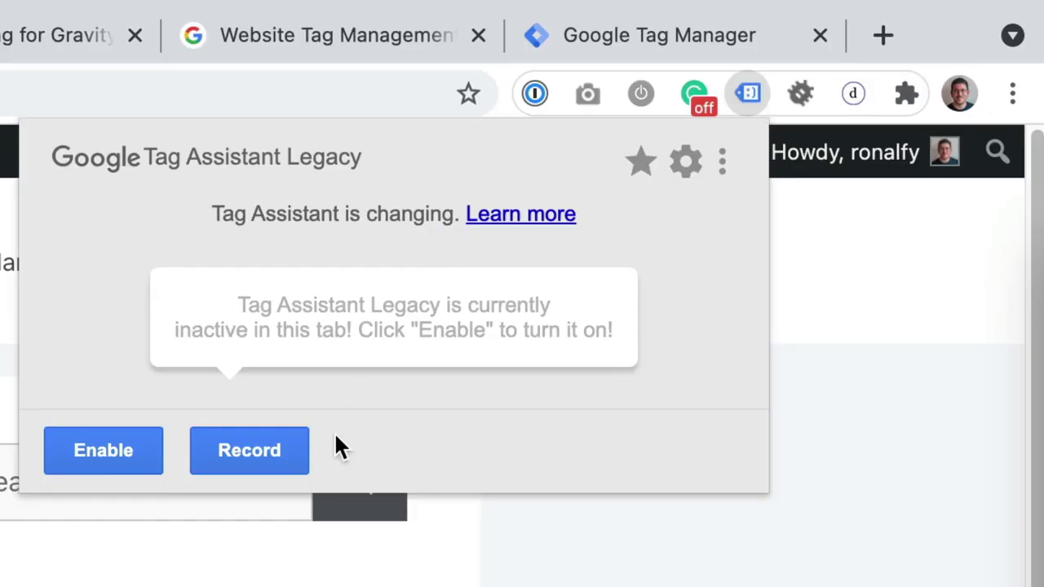
left_click(117, 463)
key("Escape")
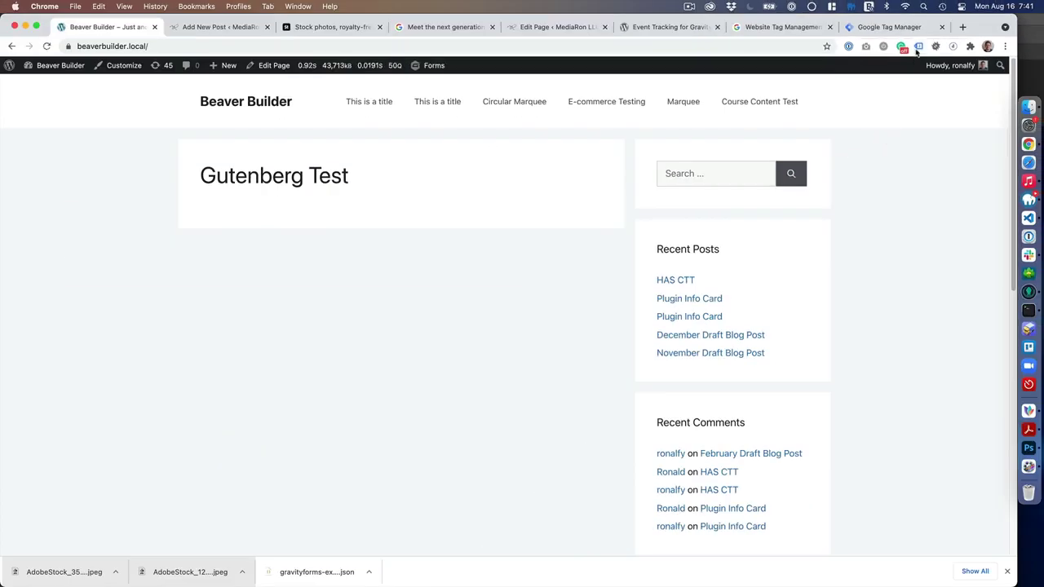
left_click(918, 48)
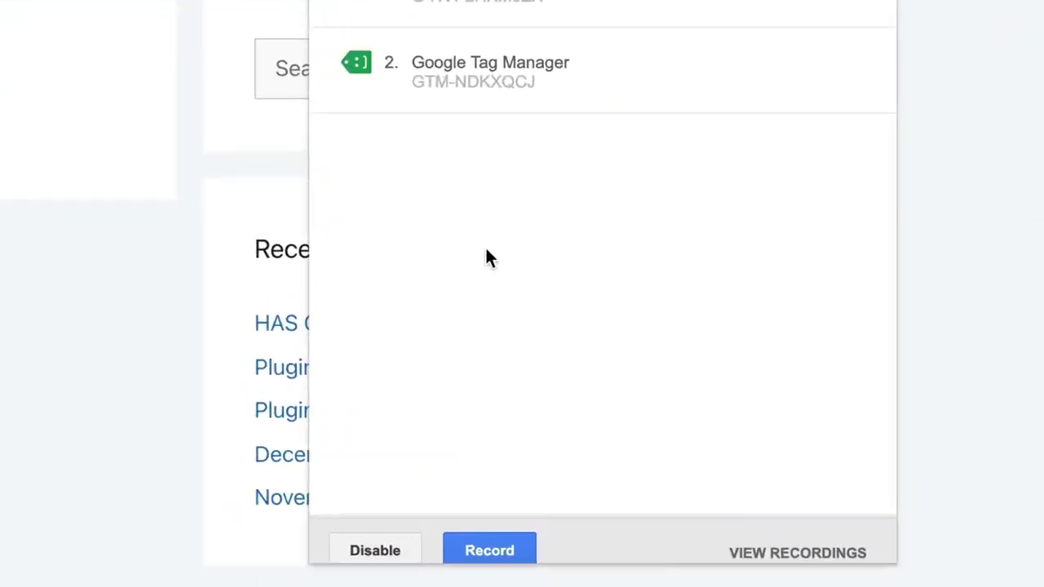
mouse_move(733, 164)
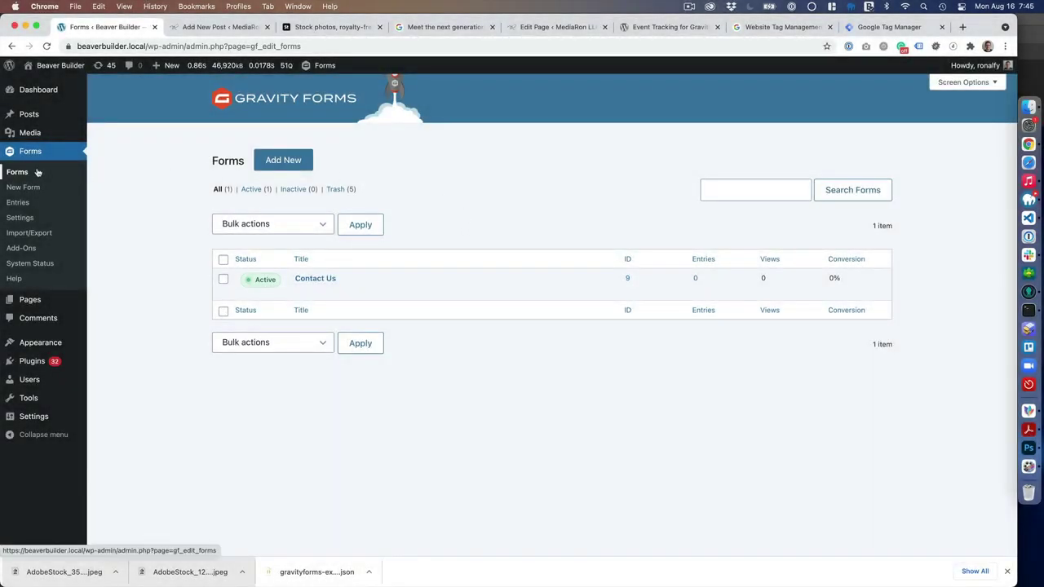
- Open the Contact Us form in the editor to review its Name, Email and Phone fields, then return to the forms list
left_click(285, 160)
left_click(611, 138)
left_click(301, 291)
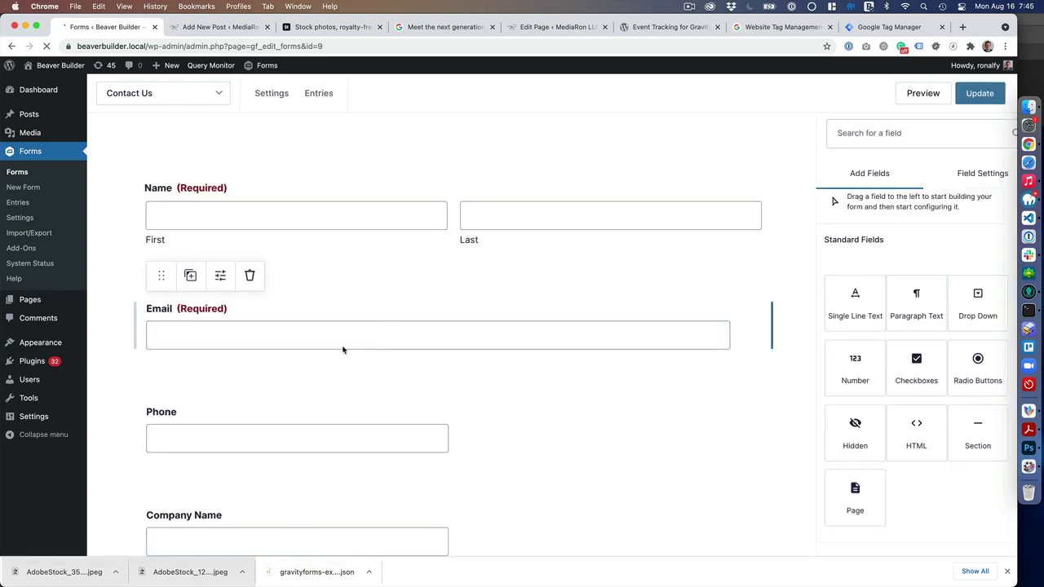
scroll(342, 349, "down", 10)
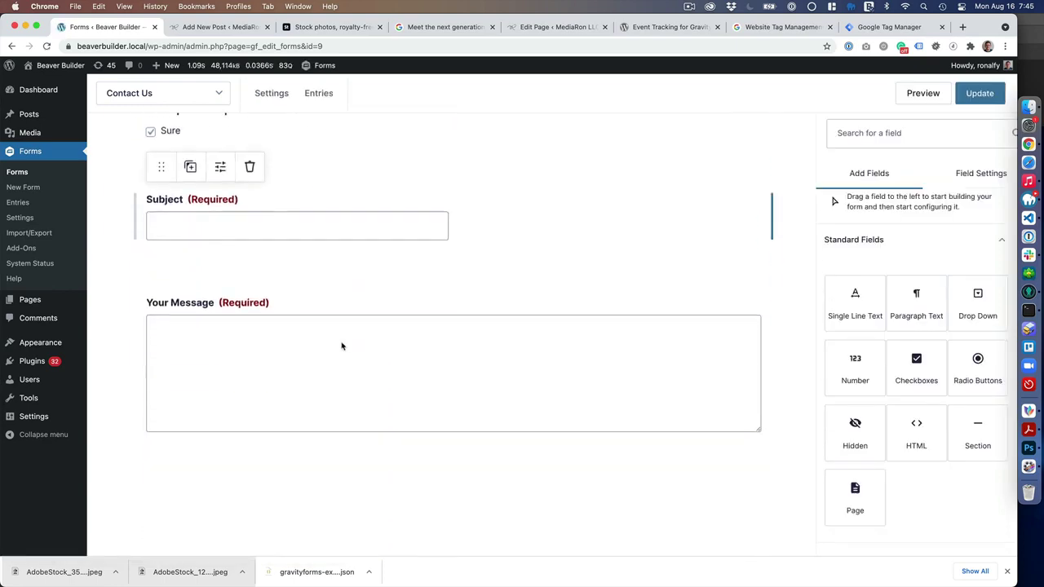
scroll(342, 343, "up", 10)
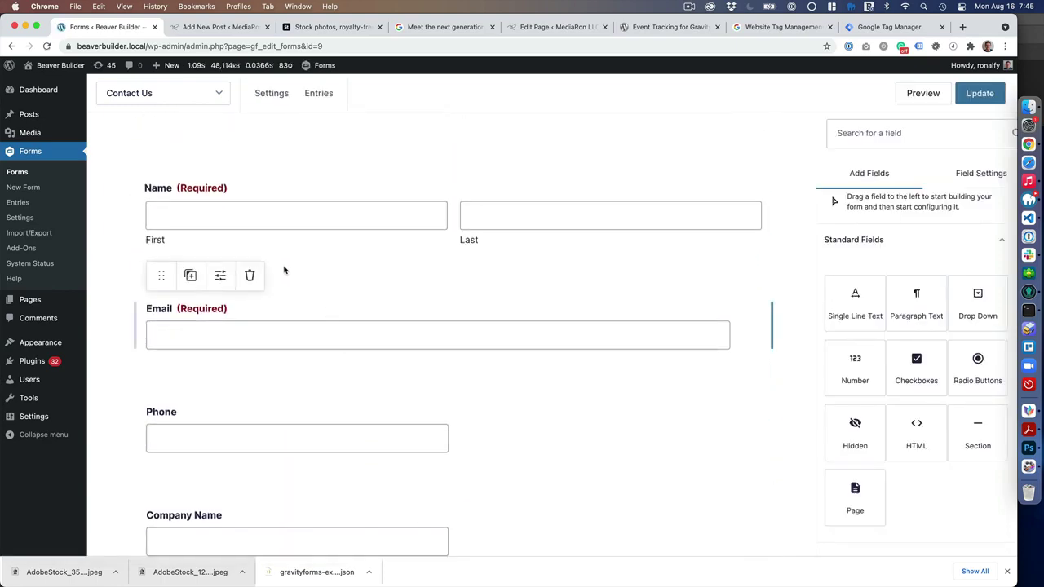
left_click(62, 171)
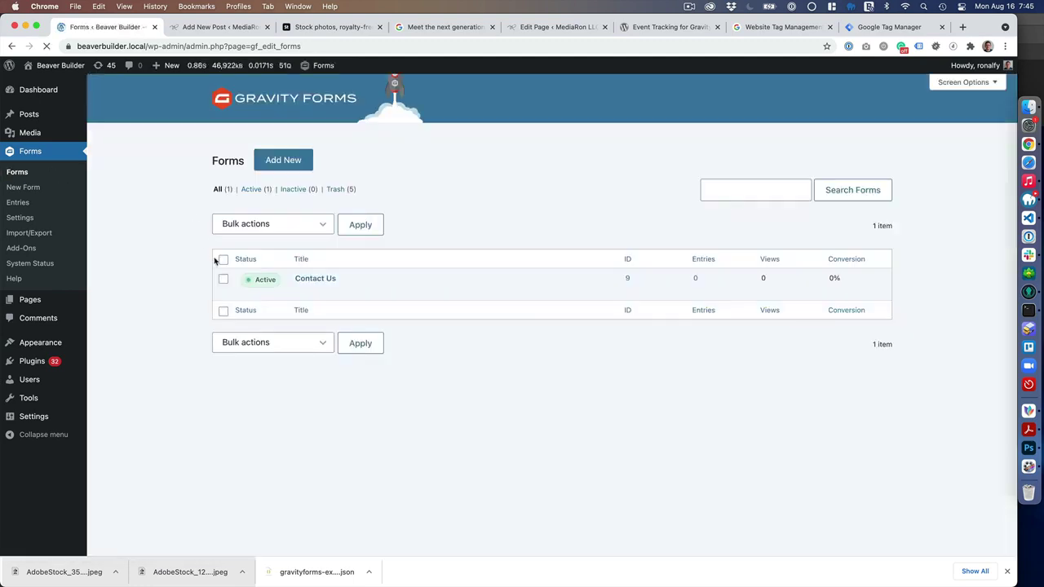
mouse_move(326, 289)
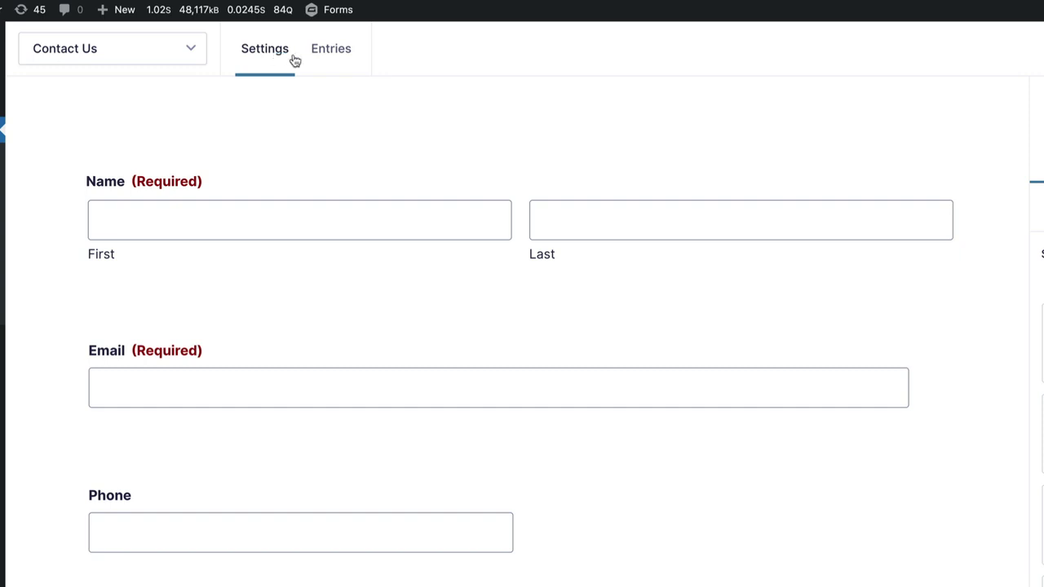
mouse_move(261, 65)
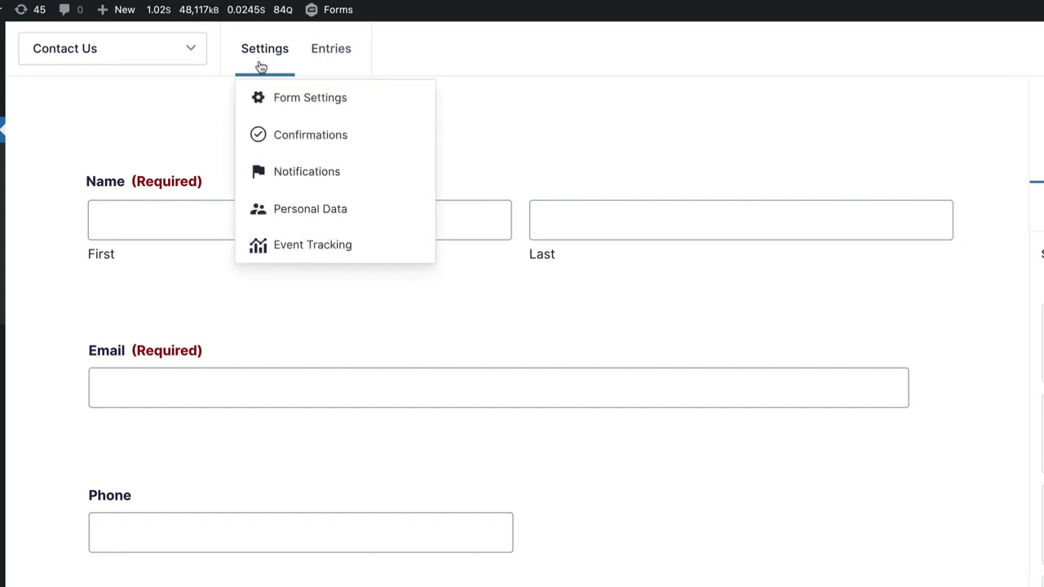
- Start a new event tracking feed for the Contact Us form
left_click(302, 249)
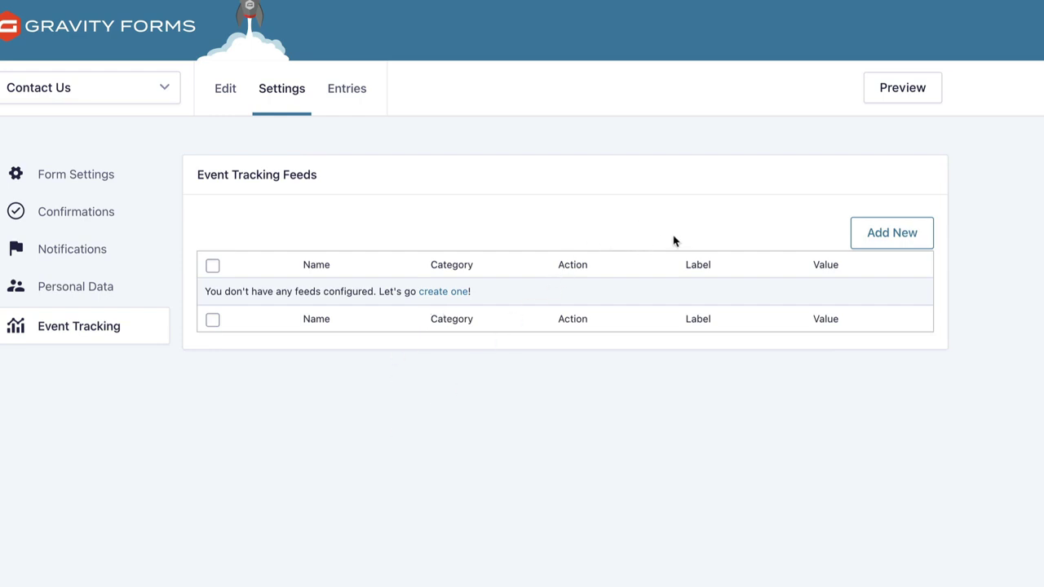
left_click(878, 245)
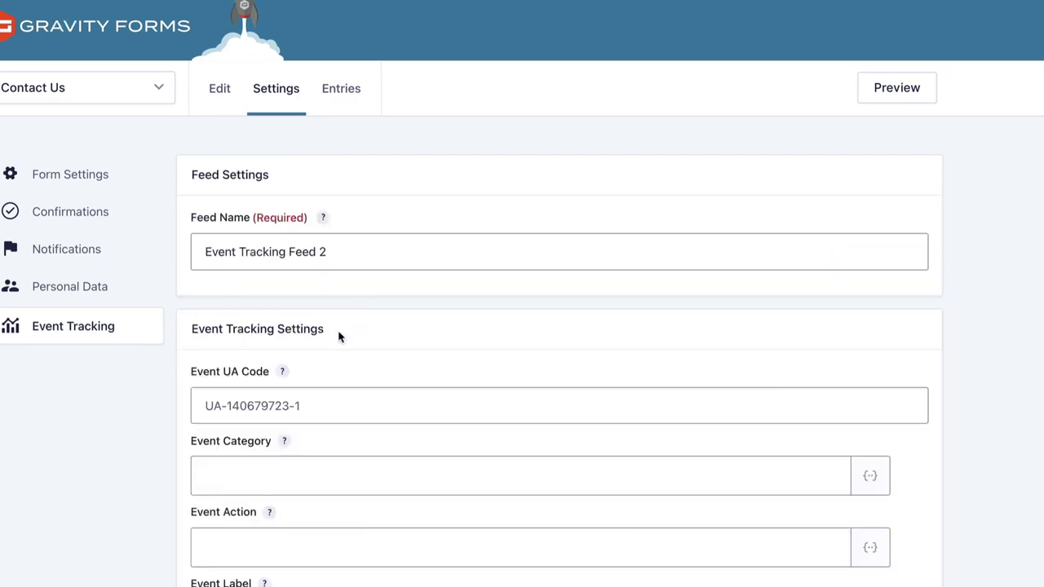
scroll(337, 333, "down", 3)
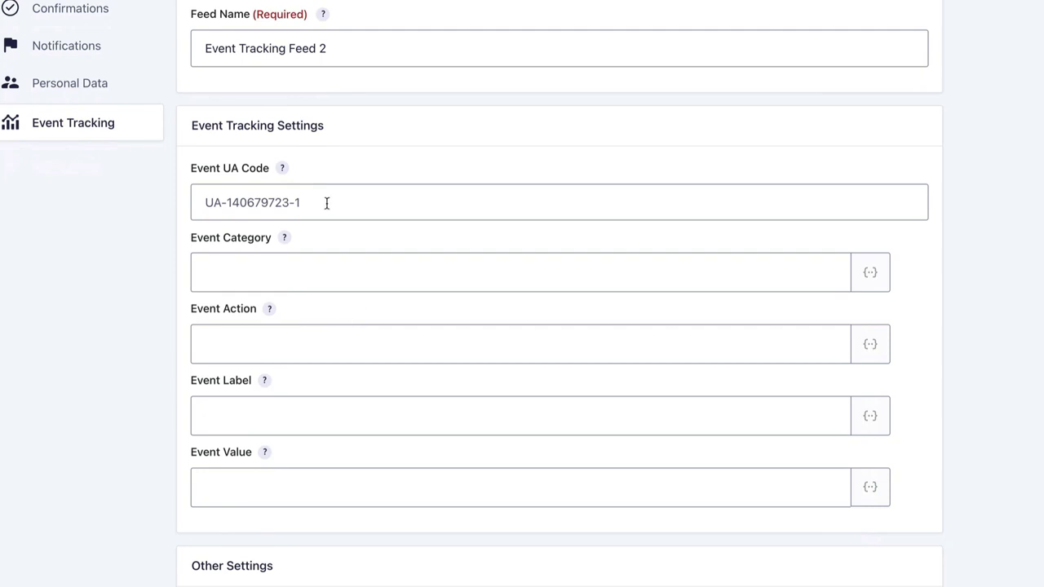
left_click(328, 202)
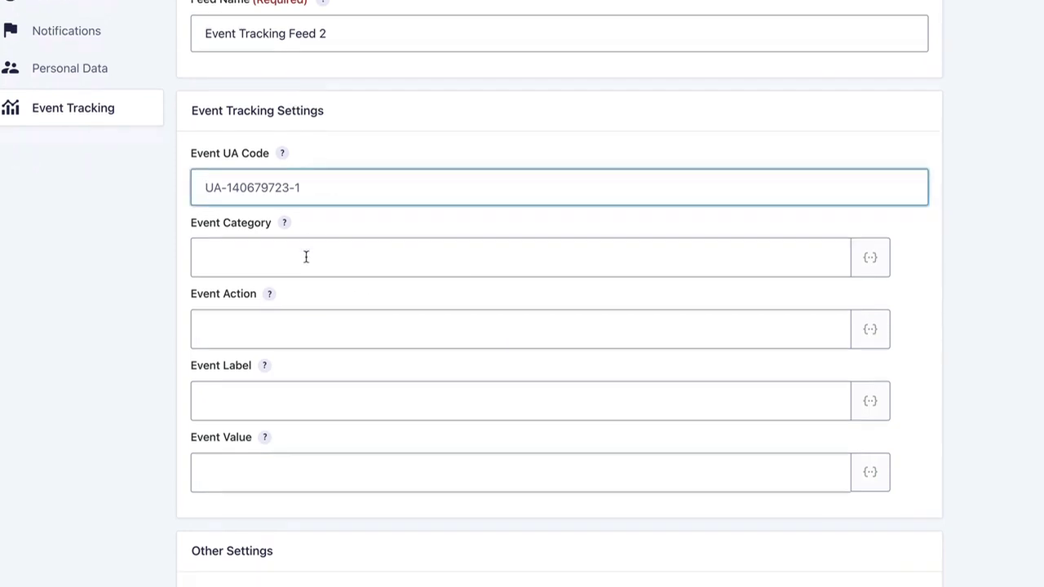
scroll(317, 253, "down", 1)
- Enter Event Category 'form' and Event Action 'submission'
left_click(390, 231)
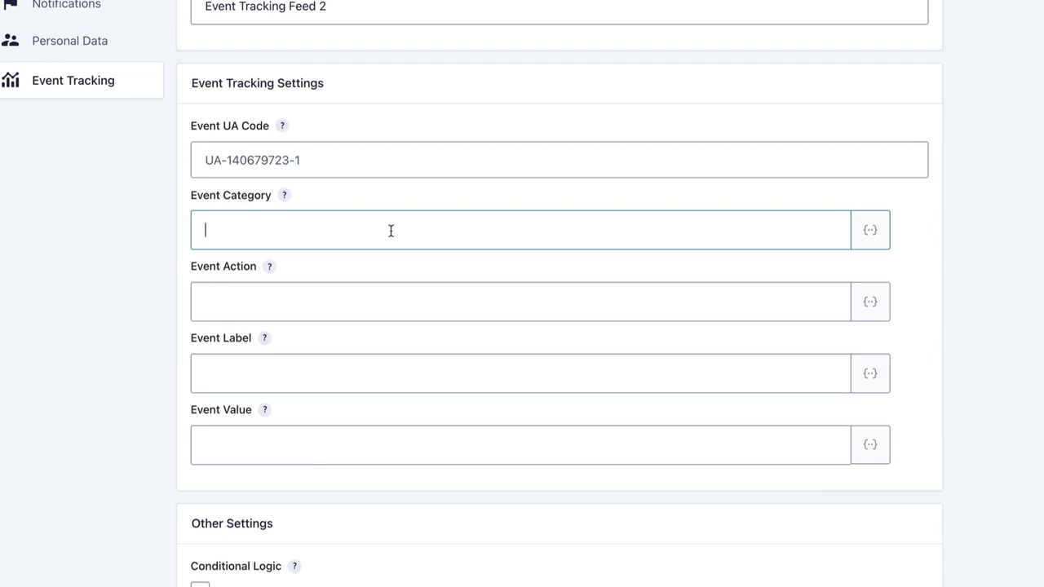
type("form")
key("Tab")
key("Tab")
key("Tab")
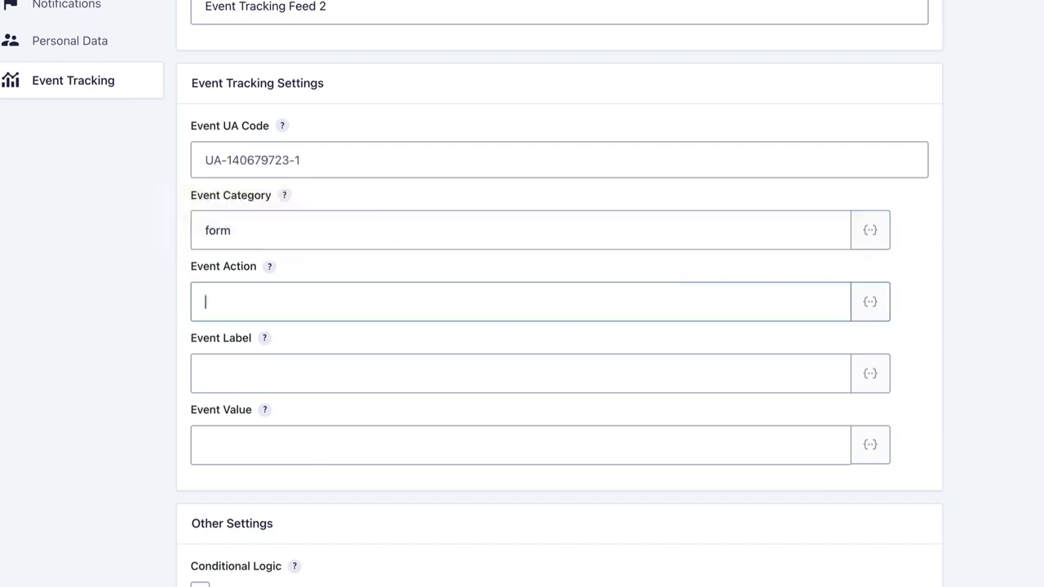
type("submission")
left_click(415, 377)
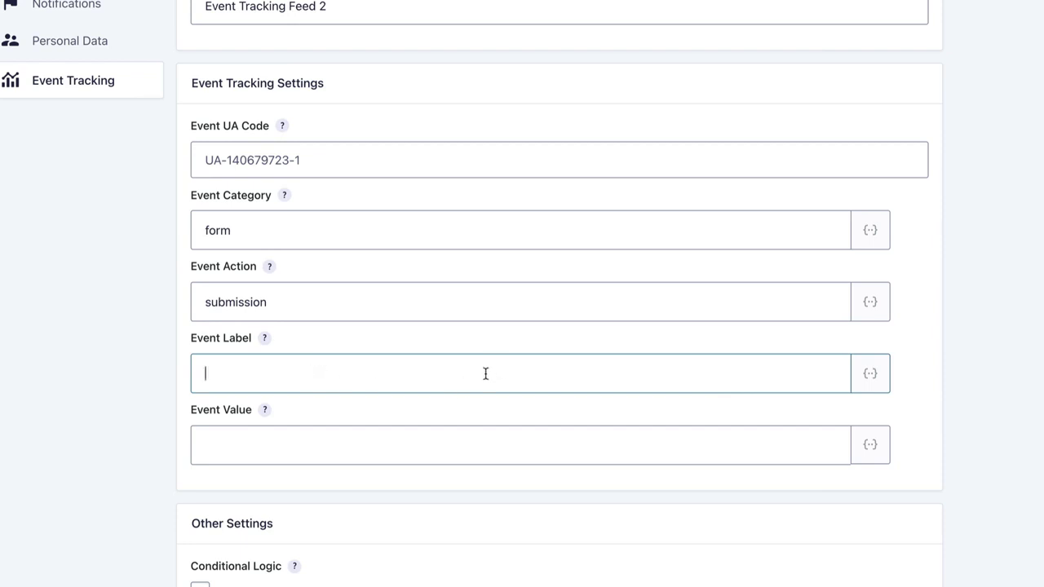
- Insert the {entry_id} merge tag into Event Label
left_click(872, 388)
scroll(712, 500, "down", 15)
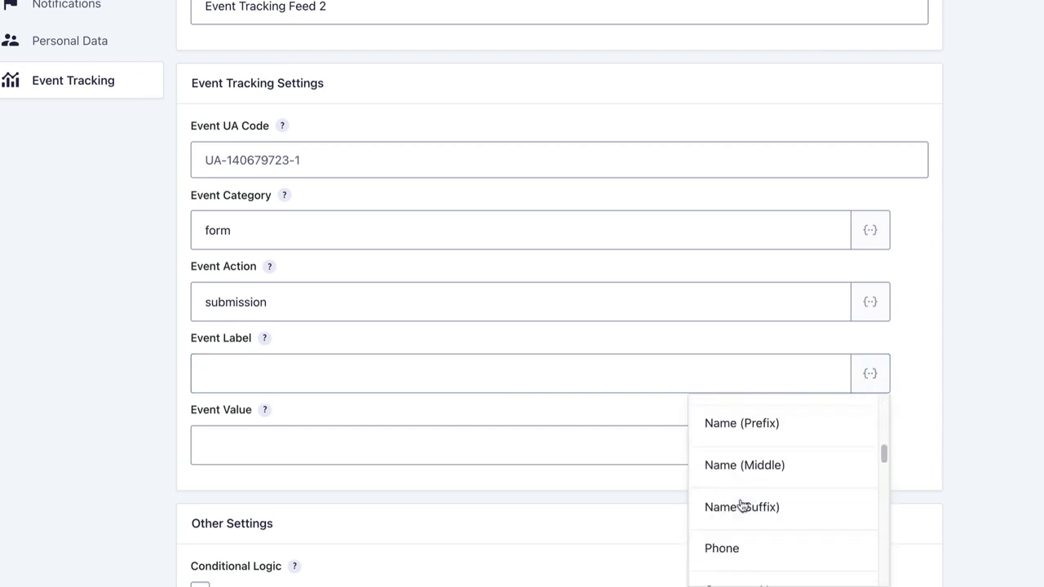
scroll(742, 505, "up", 15)
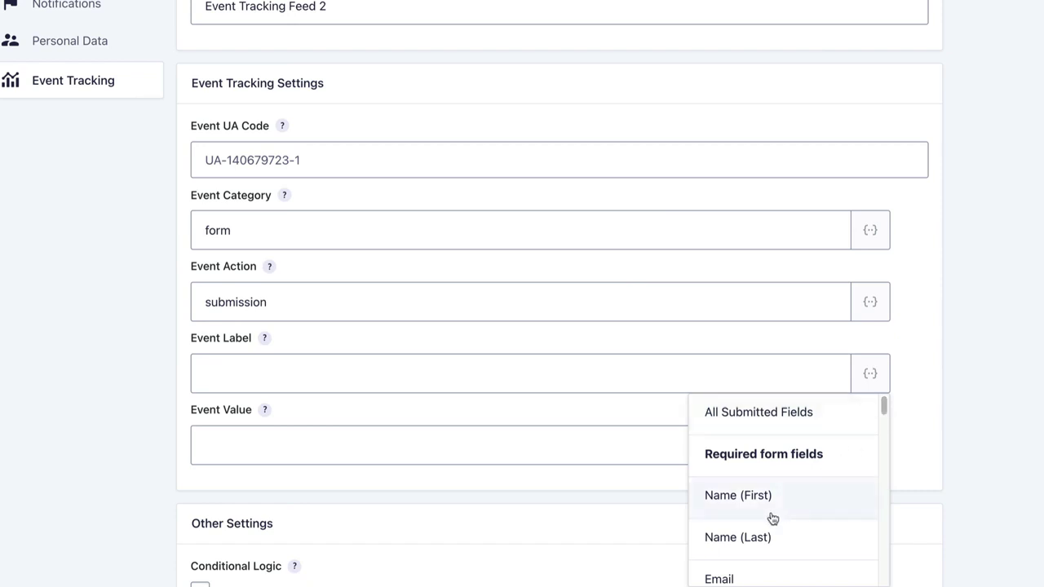
scroll(762, 519, "down", 1)
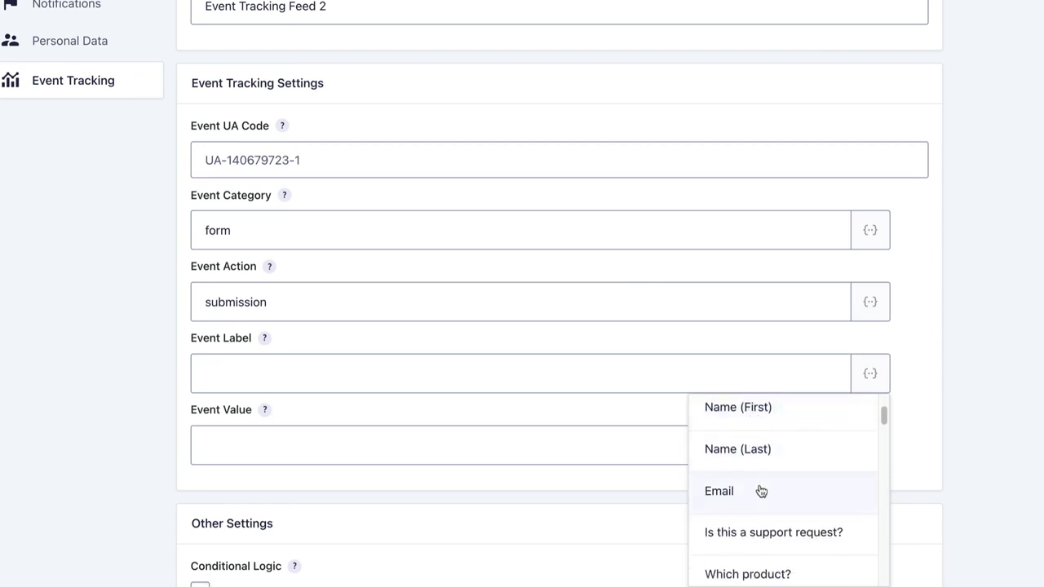
scroll(762, 489, "down", 3)
scroll(765, 488, "down", 3)
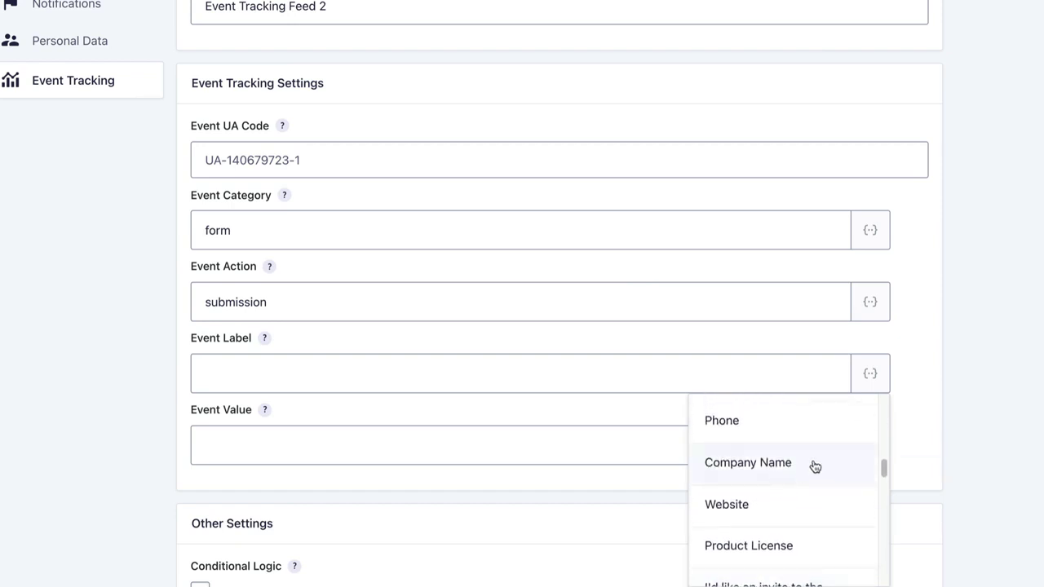
scroll(763, 487, "down", 1)
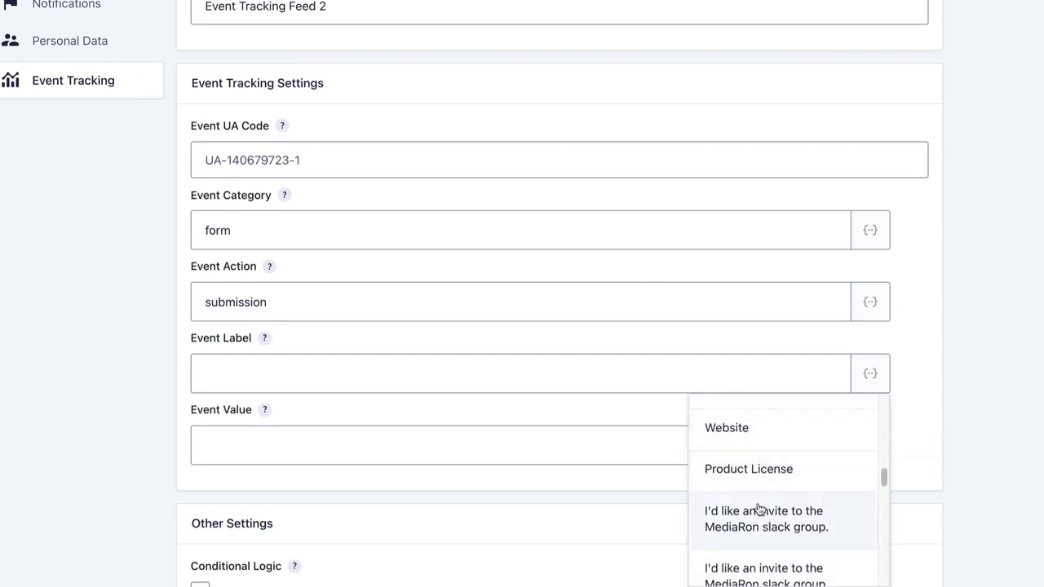
left_click(880, 376)
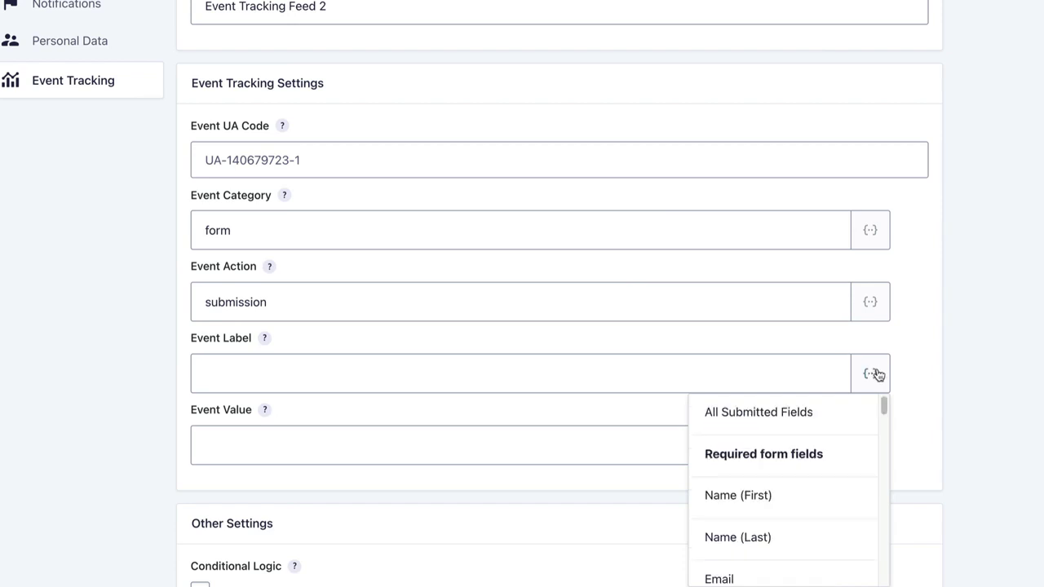
left_click_drag(883, 403, 883, 573)
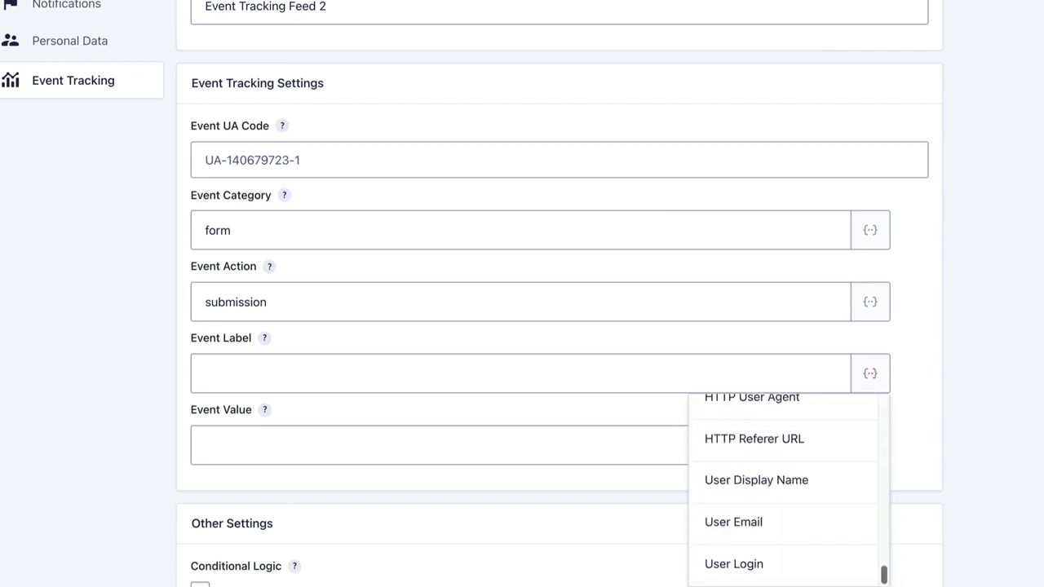
scroll(775, 545, "up", 3)
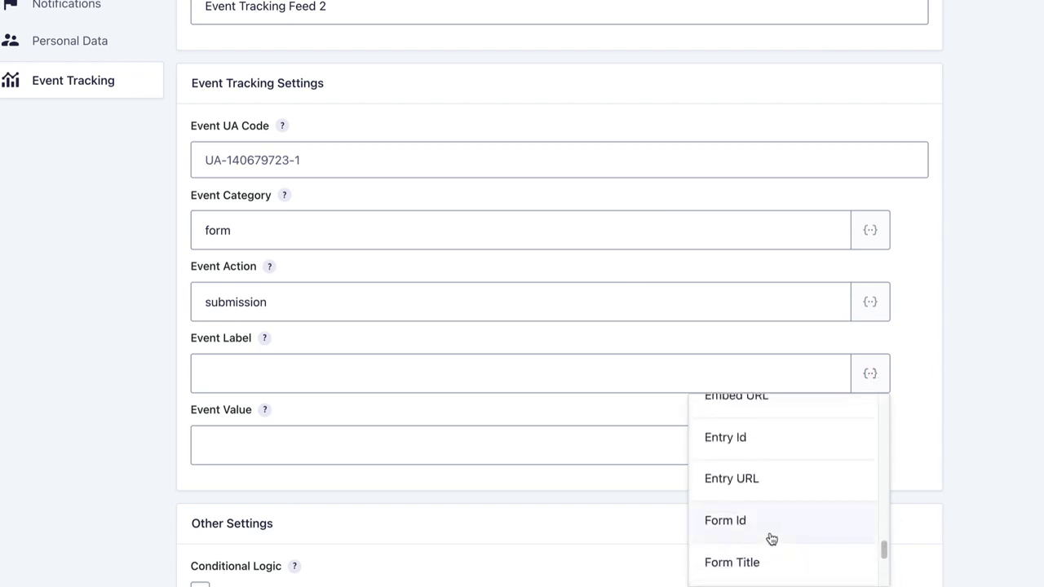
left_click(740, 440)
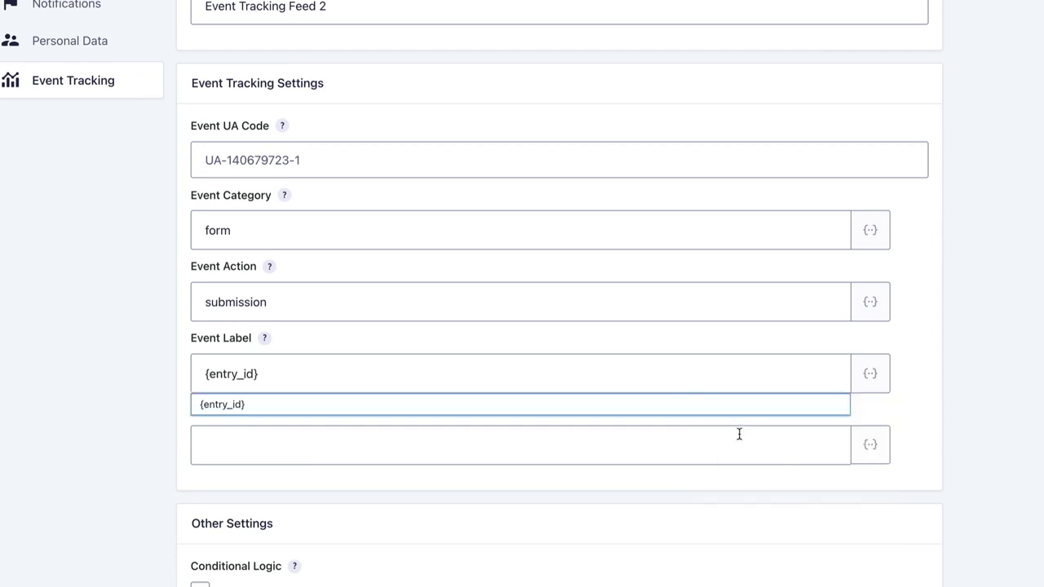
- Append the {form_id} merge tag to Event Label
left_click(861, 382)
scroll(735, 522, "down", 3)
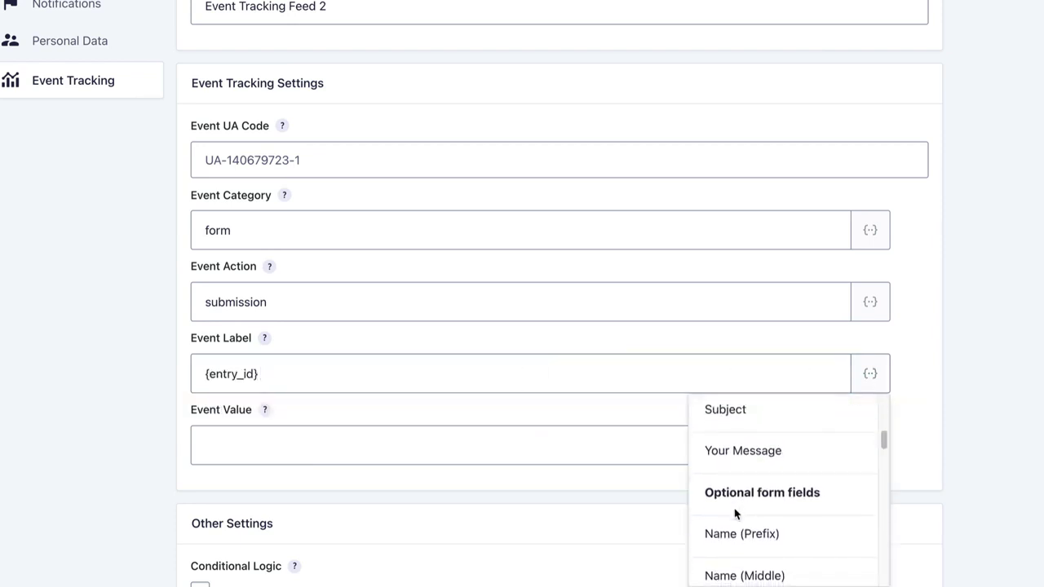
scroll(736, 513, "down", 10)
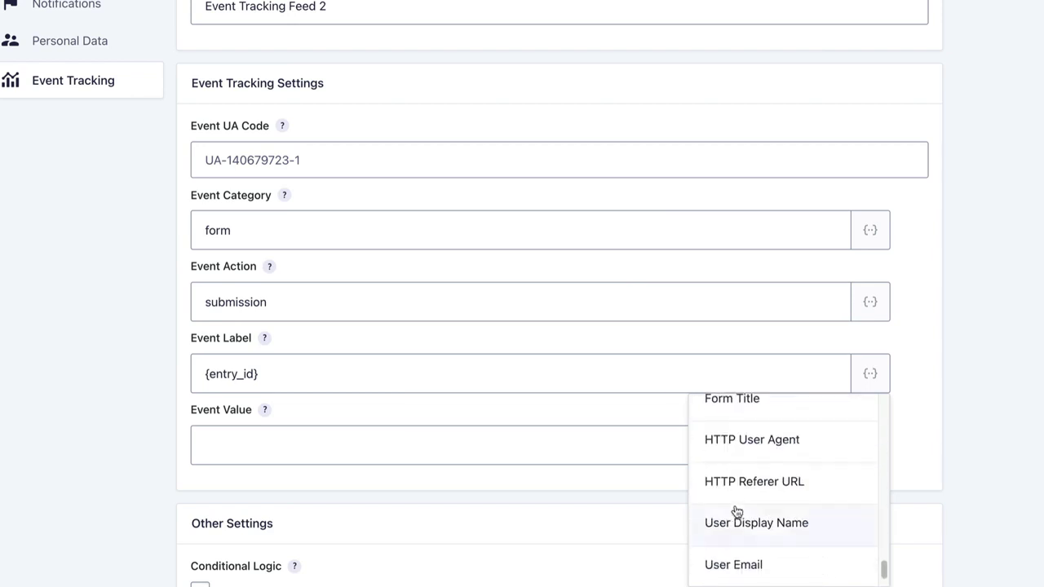
scroll(736, 511, "down", 5)
scroll(737, 511, "up", 5)
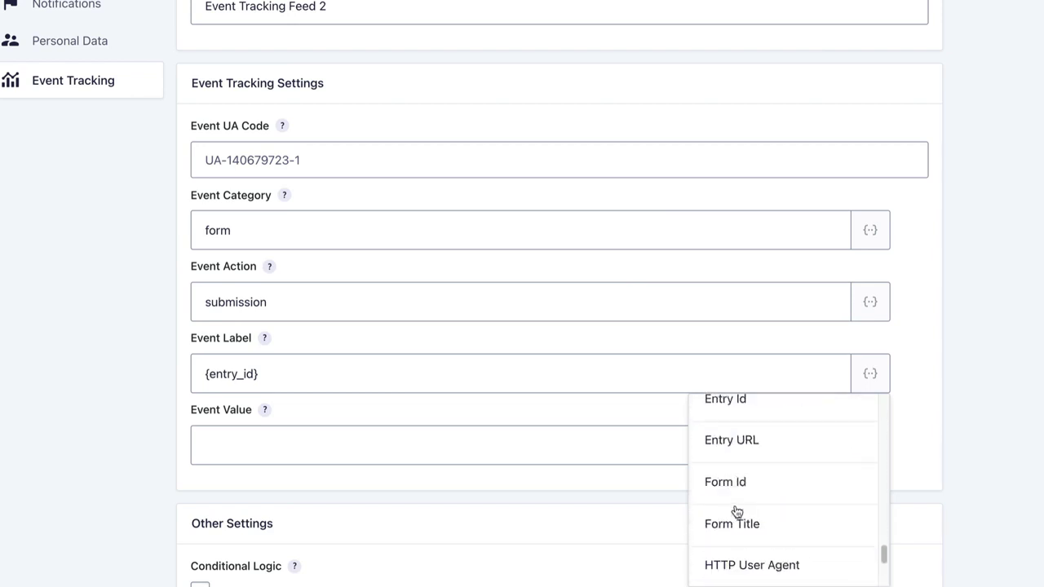
scroll(734, 510, "down", 3)
scroll(734, 510, "up", 3)
left_click(739, 456)
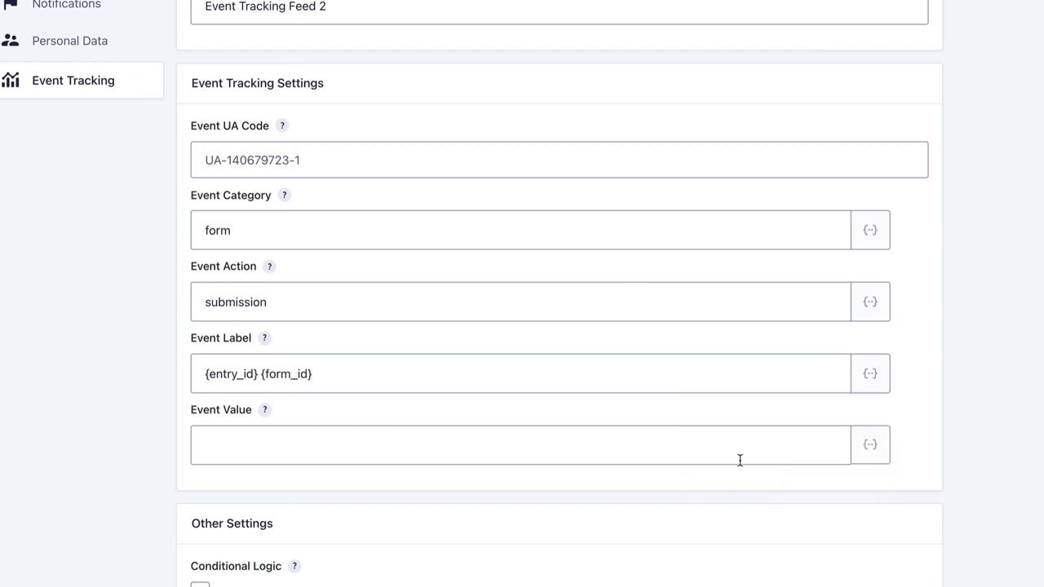
key("Escape")
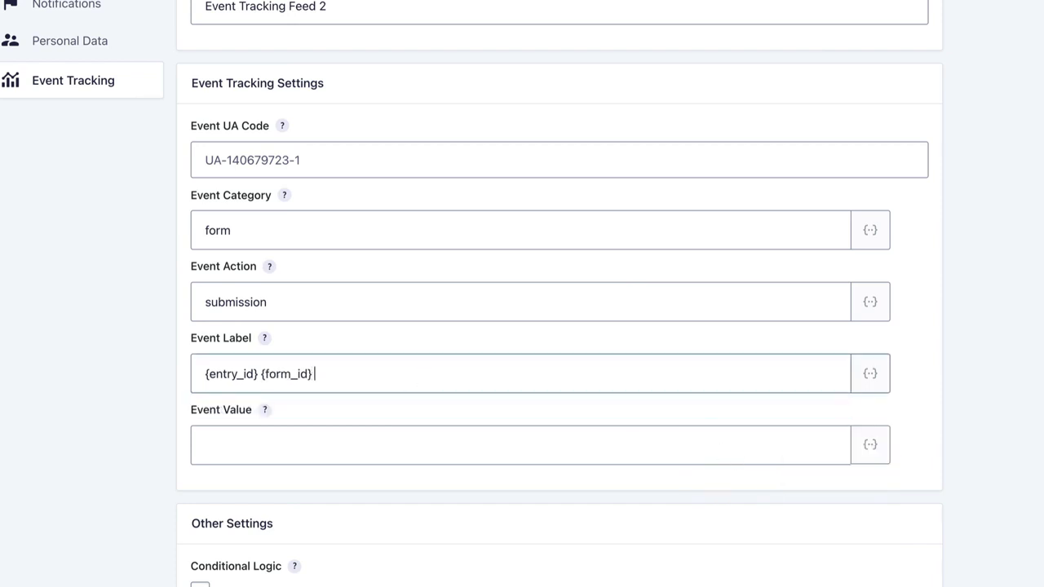
- Append the {form_title} merge tag to complete the Event Label
left_click(870, 373)
scroll(709, 517, "down", 5)
scroll(712, 516, "down", 10)
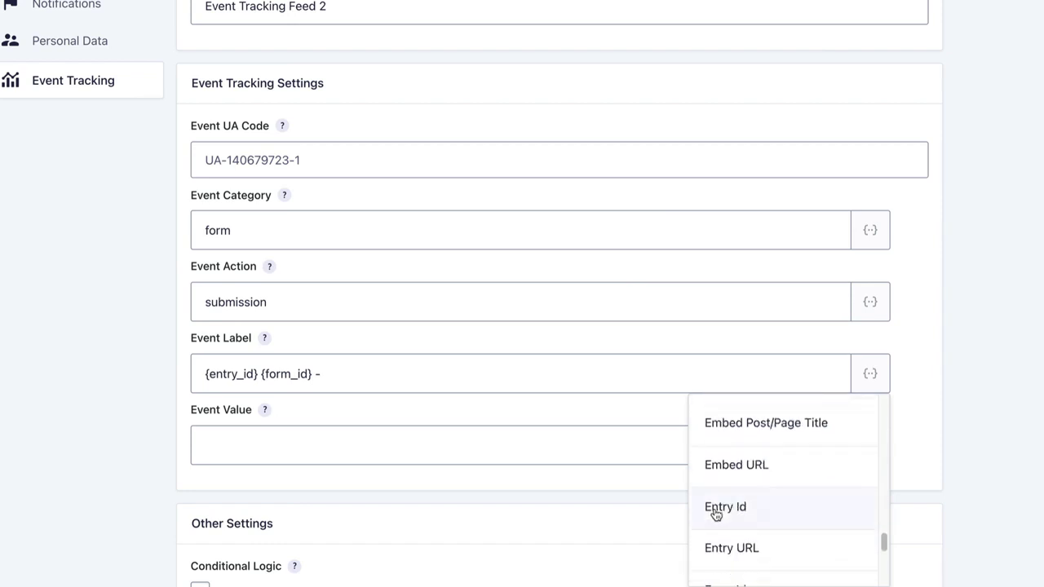
scroll(723, 507, "down", 1)
scroll(722, 508, "up", 3)
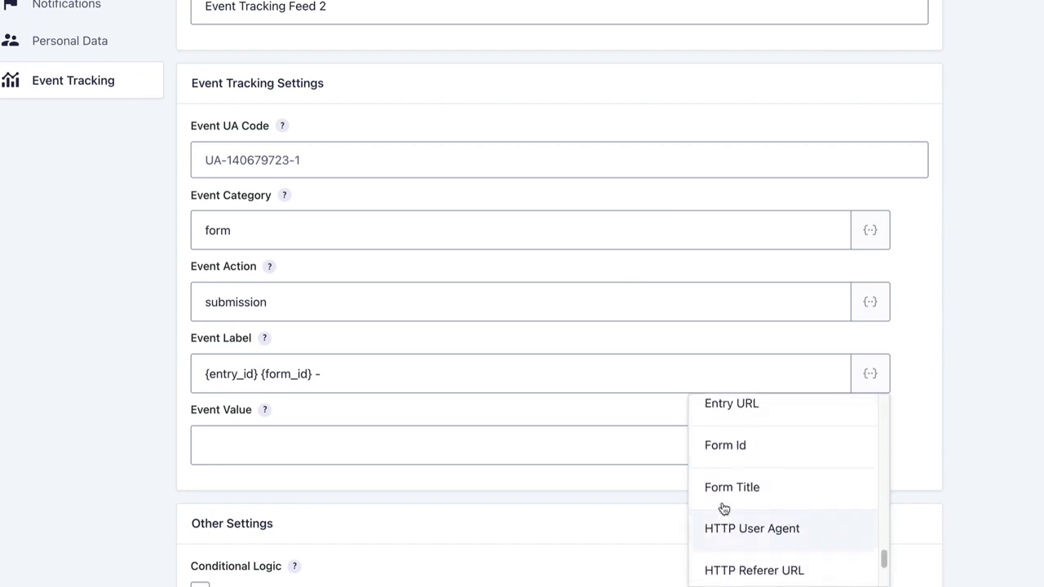
left_click(733, 492)
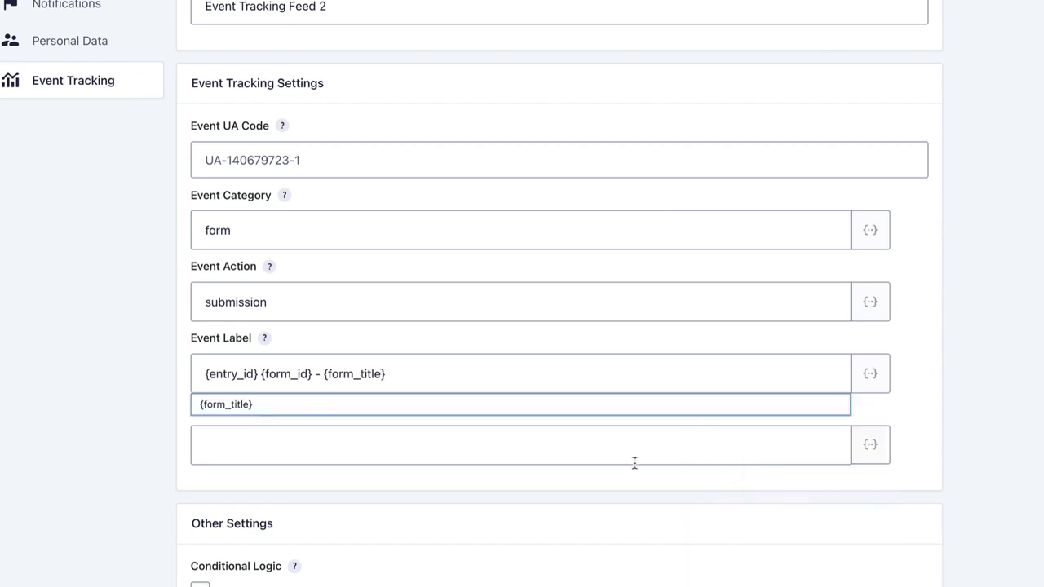
- Try an Event Value of 10.99, clear it, and save the feed with Event Value empty
left_click(380, 452)
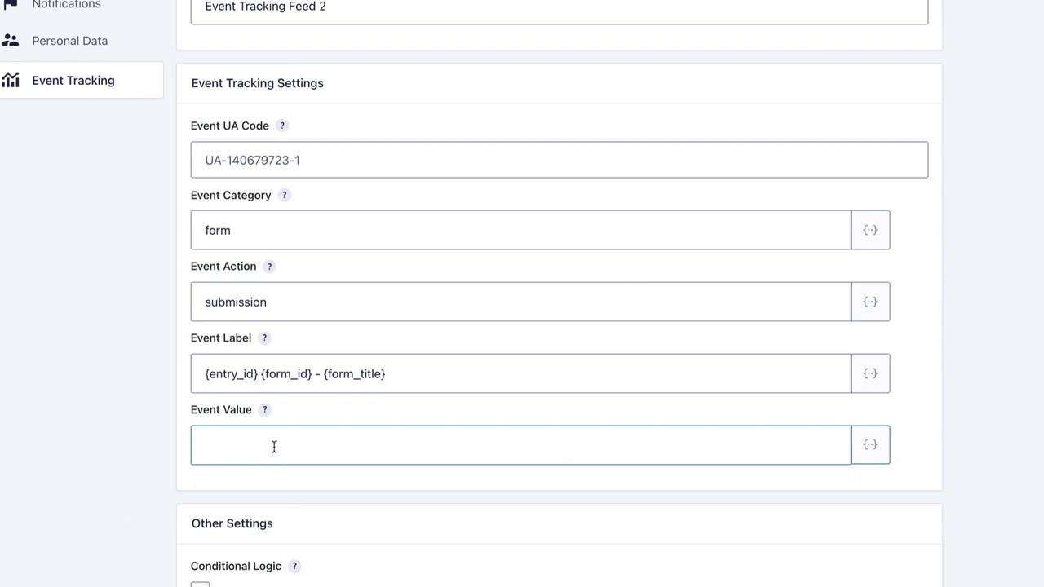
type("10")
key("BackSpace")
key("BackSpace")
key("BackSpace")
key("BackSpace")
key("BackSpace")
key("BackSpace")
key("BackSpace")
key("BackSpace")
type("10")
double_click(253, 445)
key("BackSpace")
scroll(143, 464, "down", 2)
left_click(255, 580)
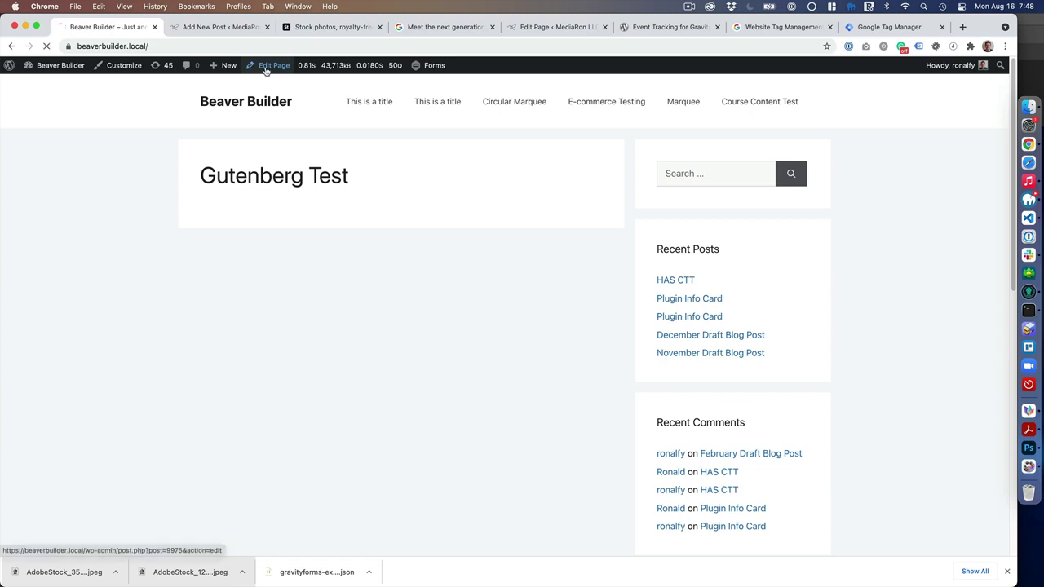
- Choose the Contact Us form in the Gutenberg Test page's Gravity Forms block
left_click(268, 70)
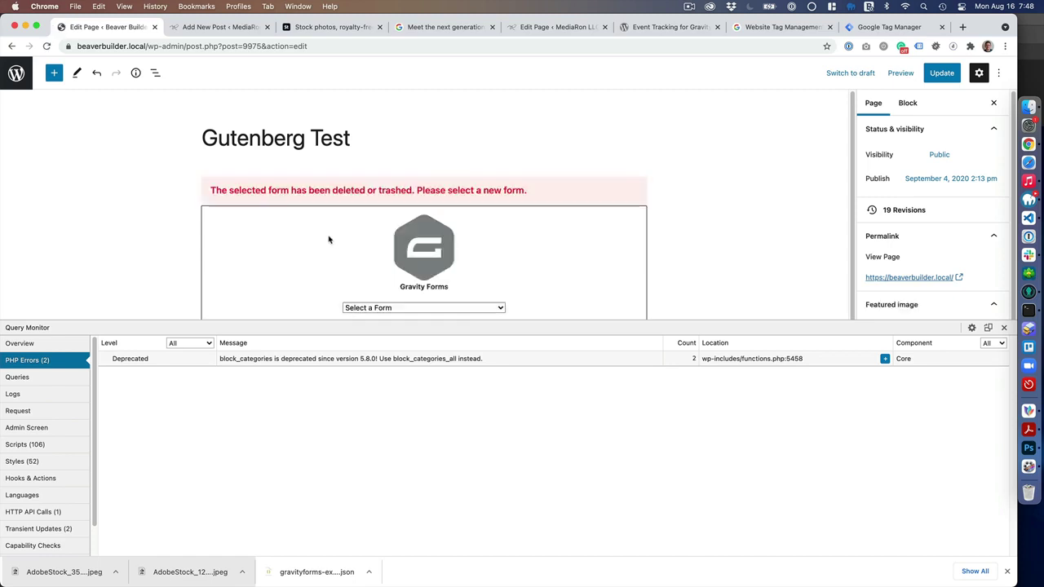
left_click(1004, 327)
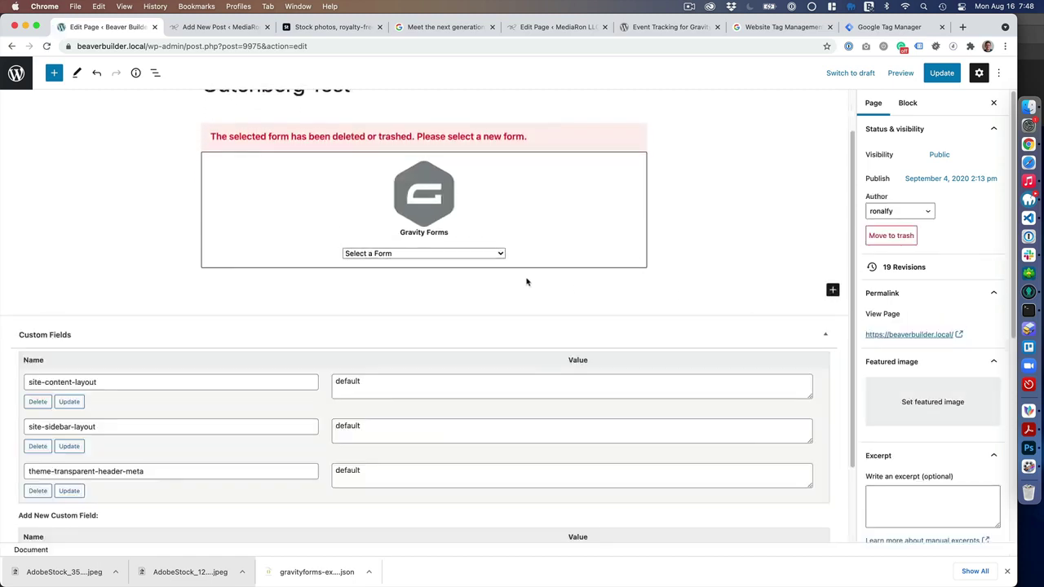
left_click(432, 255)
left_click(417, 266)
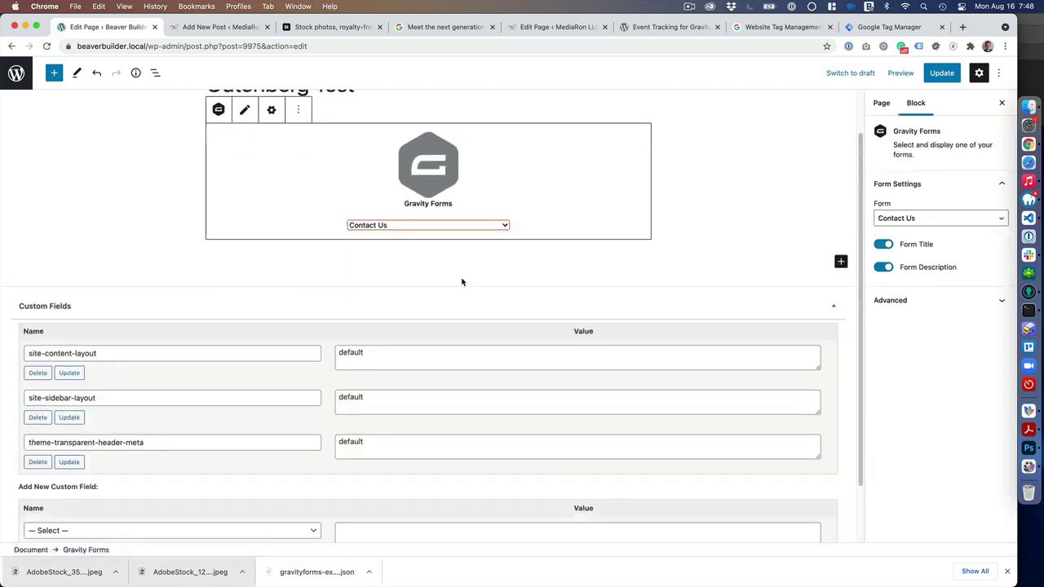
- Update the Gutenberg Test page and view it live
scroll(428, 267, "up", 2)
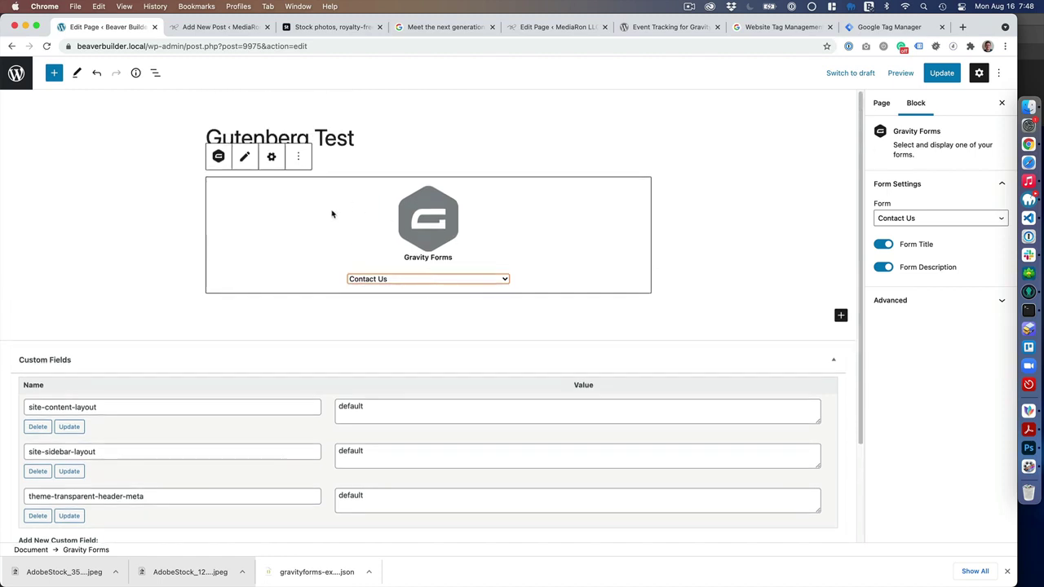
left_click(941, 72)
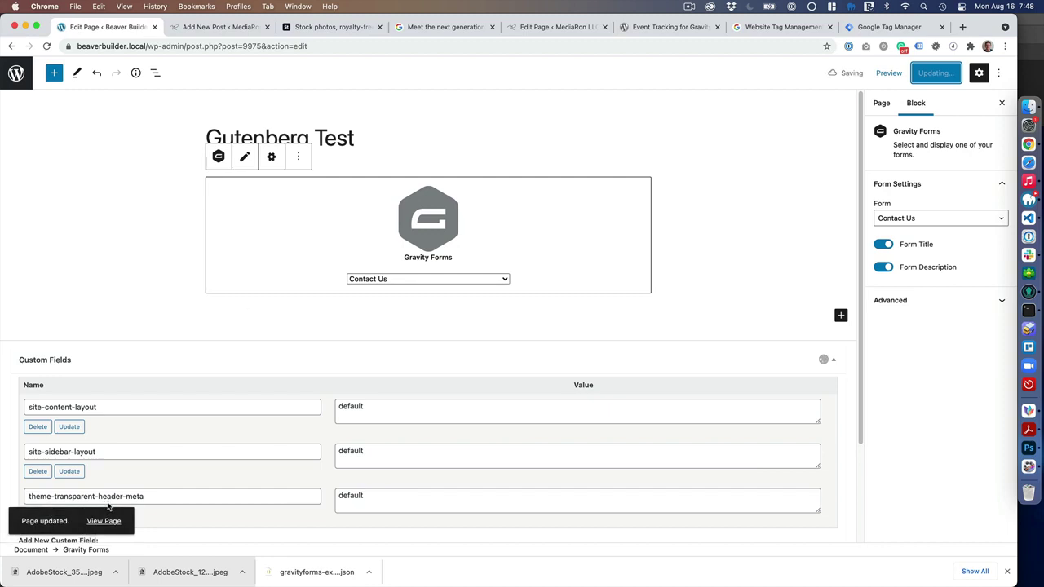
left_click(104, 520)
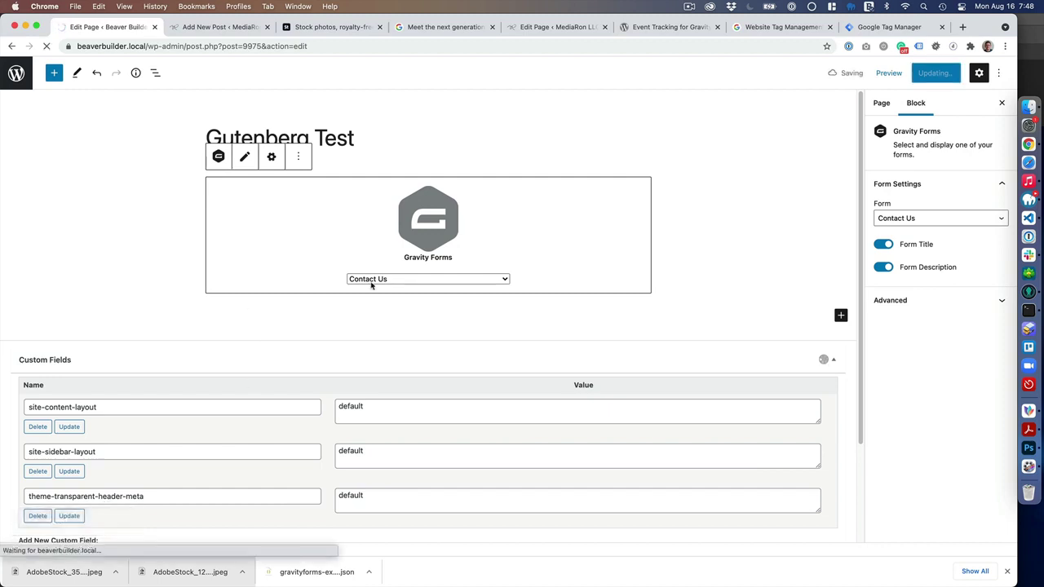
- Inspect the live page and show its dataLayer events in a taller dataslayer panel
scroll(483, 367, "down", 2)
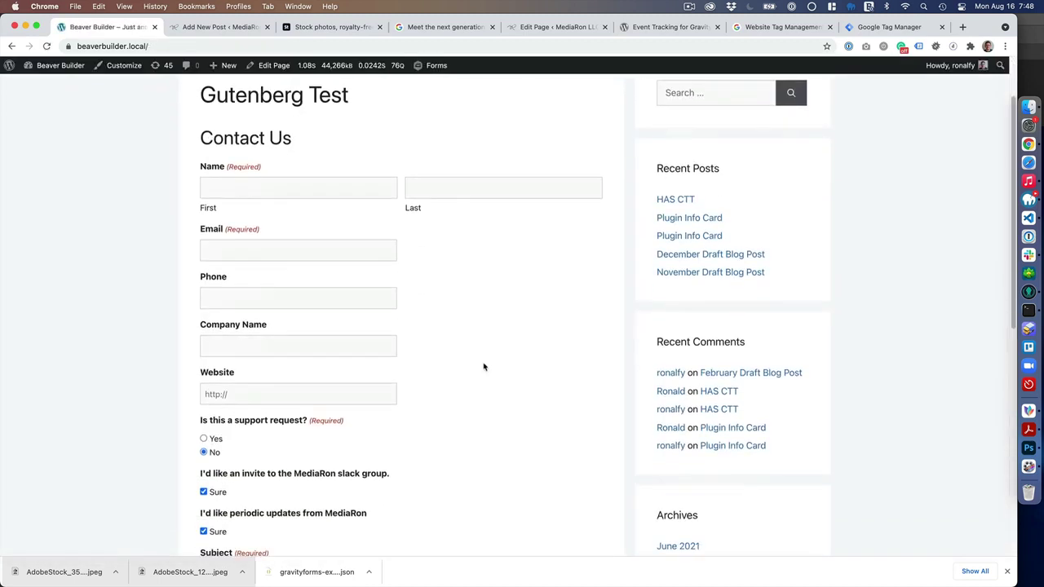
right_click(472, 378)
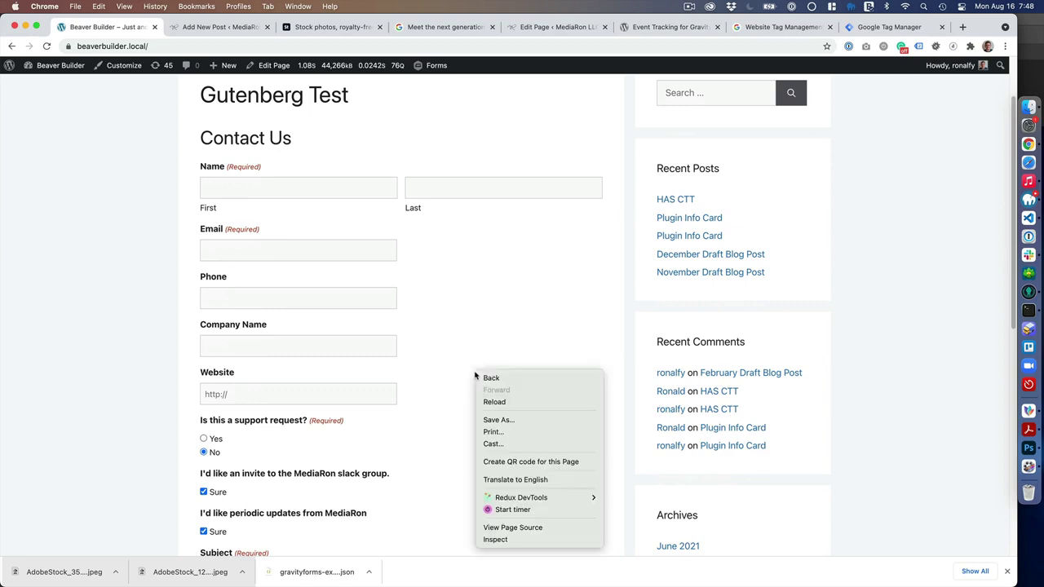
left_click(536, 540)
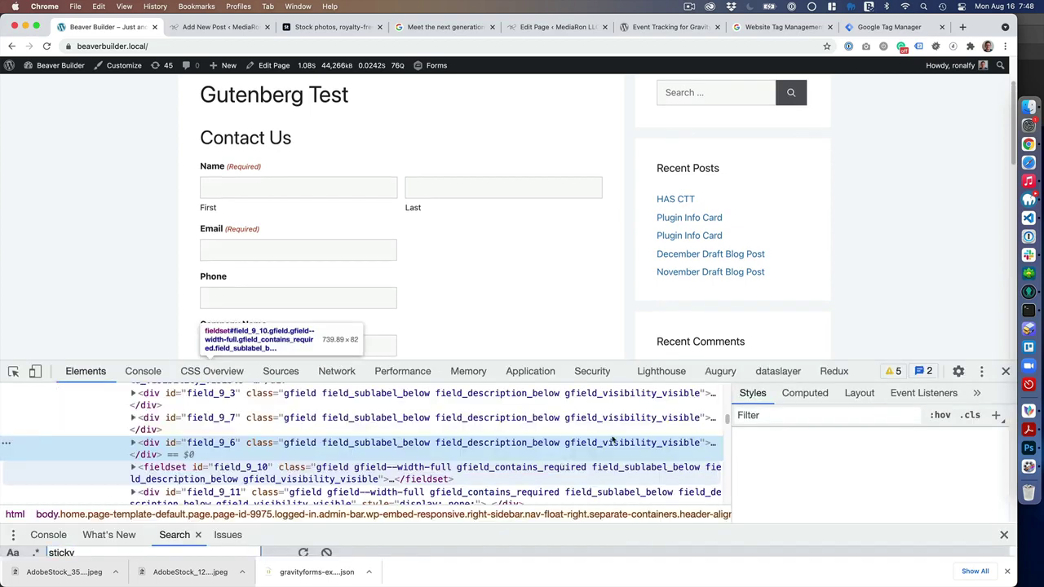
left_click(777, 370)
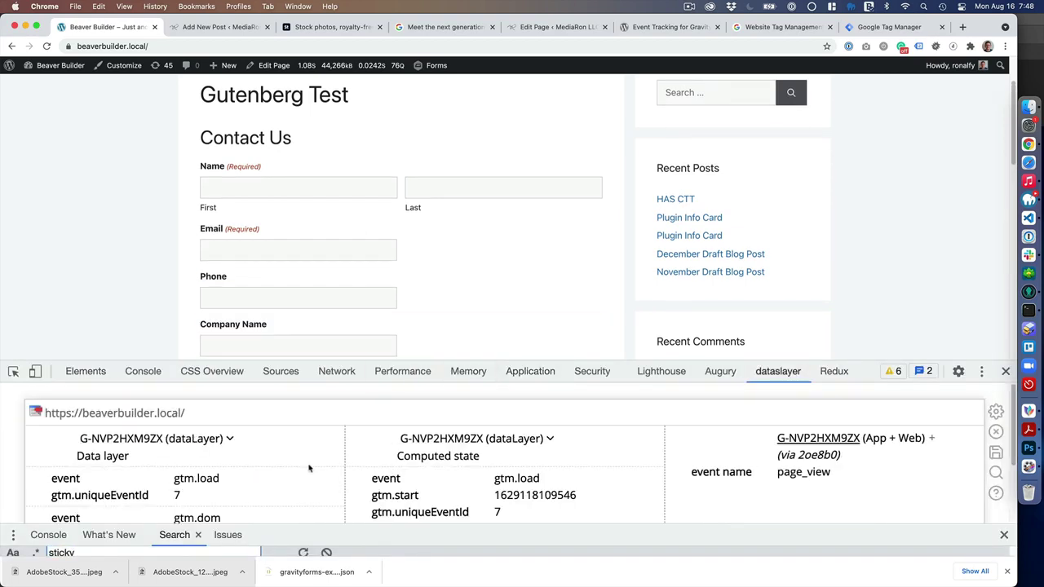
left_click(381, 369)
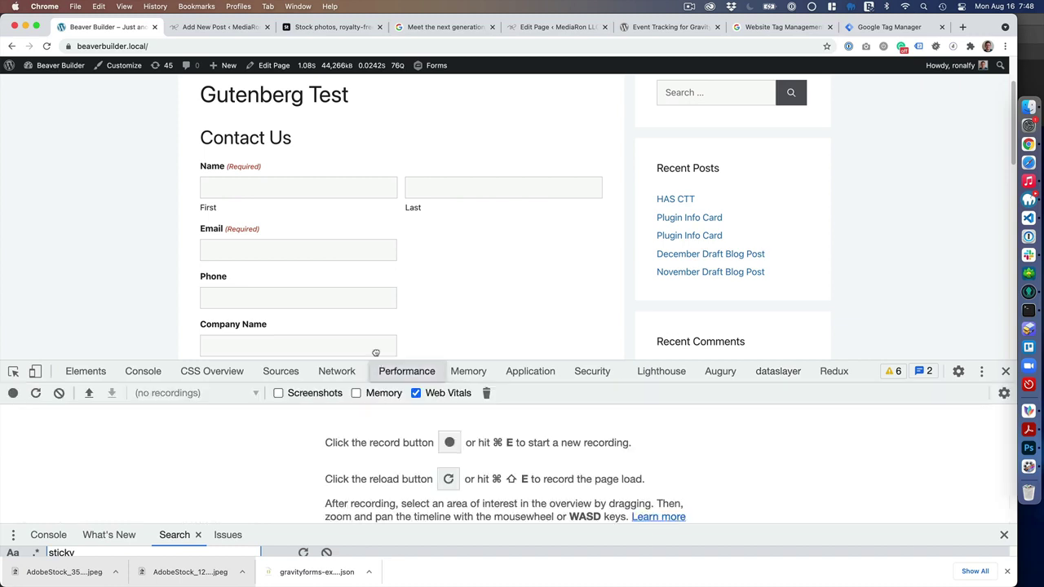
left_click(774, 371)
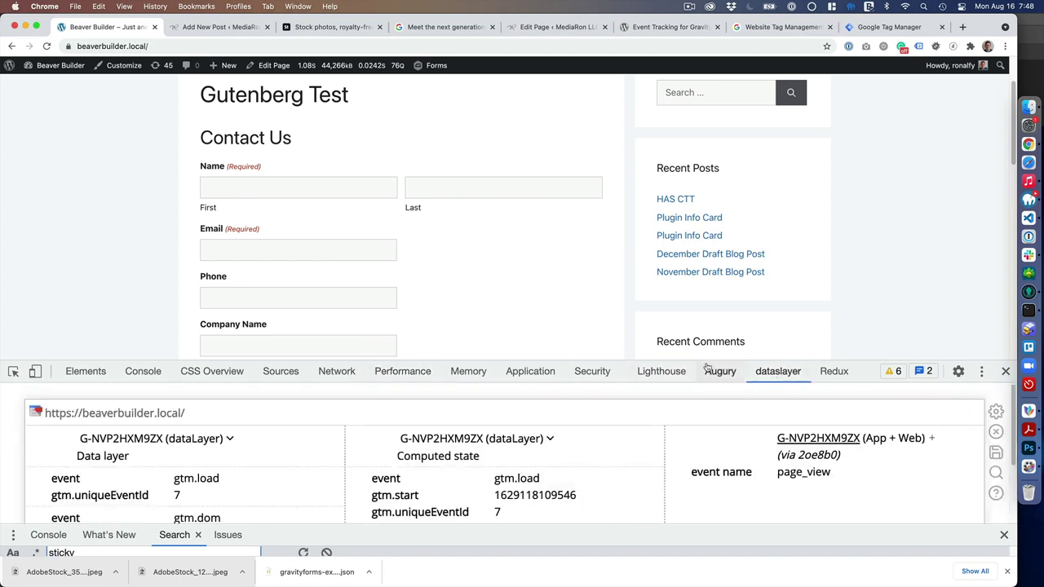
left_click_drag(706, 361, 685, 227)
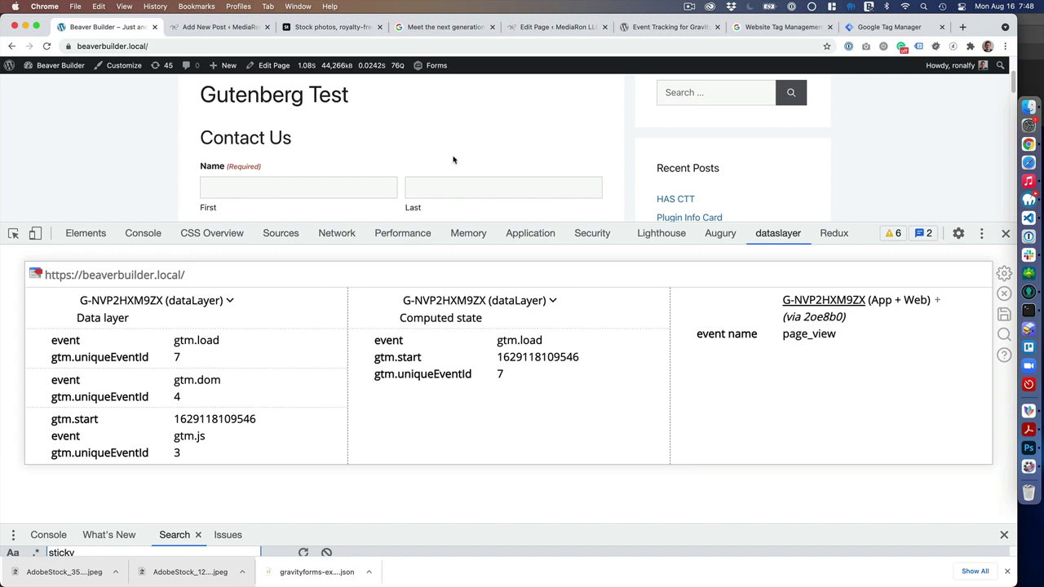
- Enter the contact's first name, last initial and e-mail address in the Contact Us form
scroll(451, 159, "down", 1)
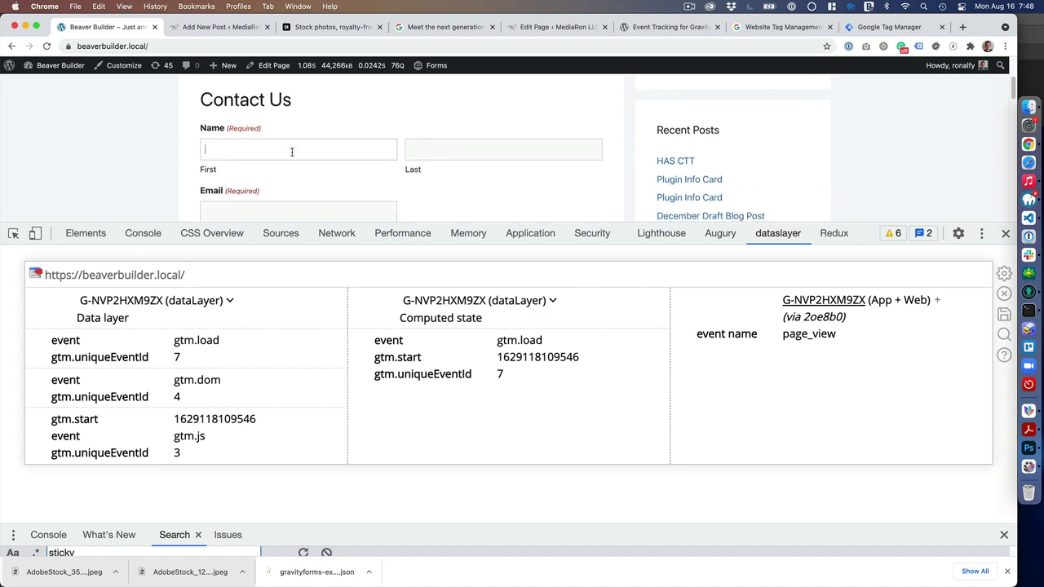
type("Ronald")
key("Tab")
type("H")
key("Tab")
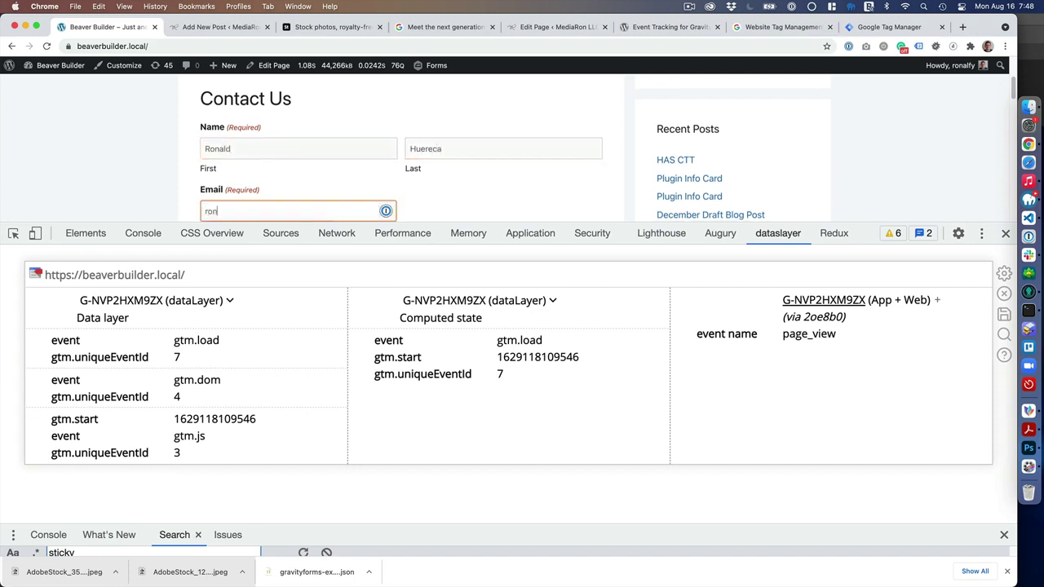
key("Tab")
key("Tab")
key("Tab")
key("Tab")
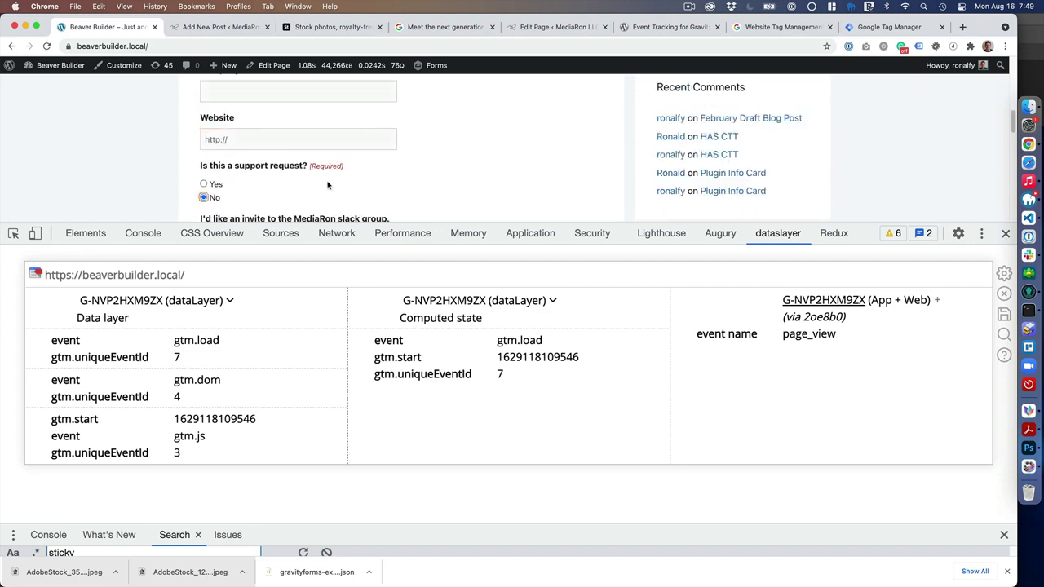
- Untick both Sure boxes and enter 'test' as the Subject and Your Message
scroll(274, 177, "down", 2)
left_click(216, 169)
left_click(217, 209)
scroll(232, 187, "down", 2)
scroll(232, 187, "down", 2)
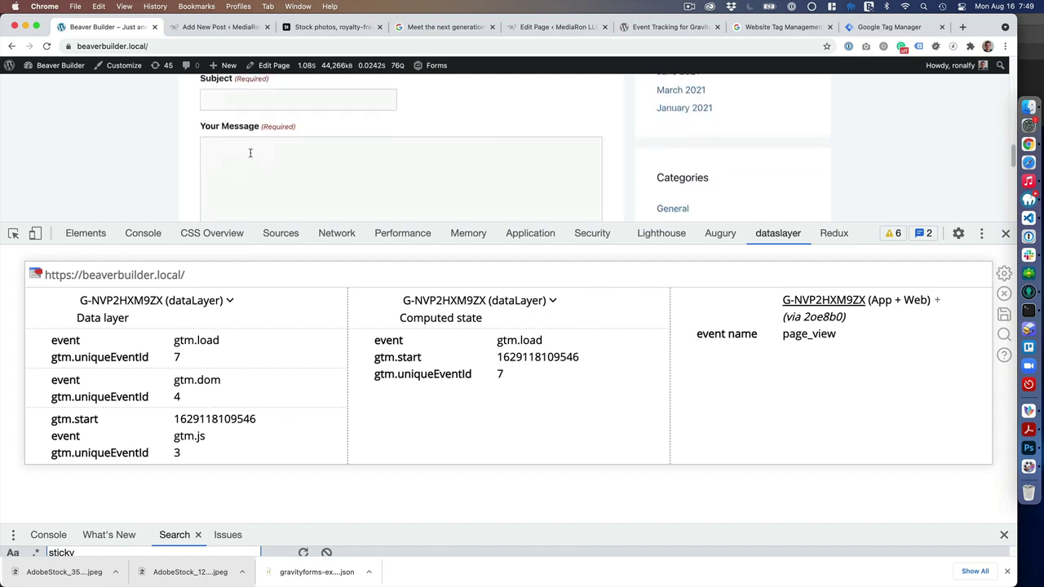
left_click(255, 104)
type("test")
left_click(259, 208)
type("test")
scroll(257, 183, "down", 5)
scroll(290, 187, "up", 2)
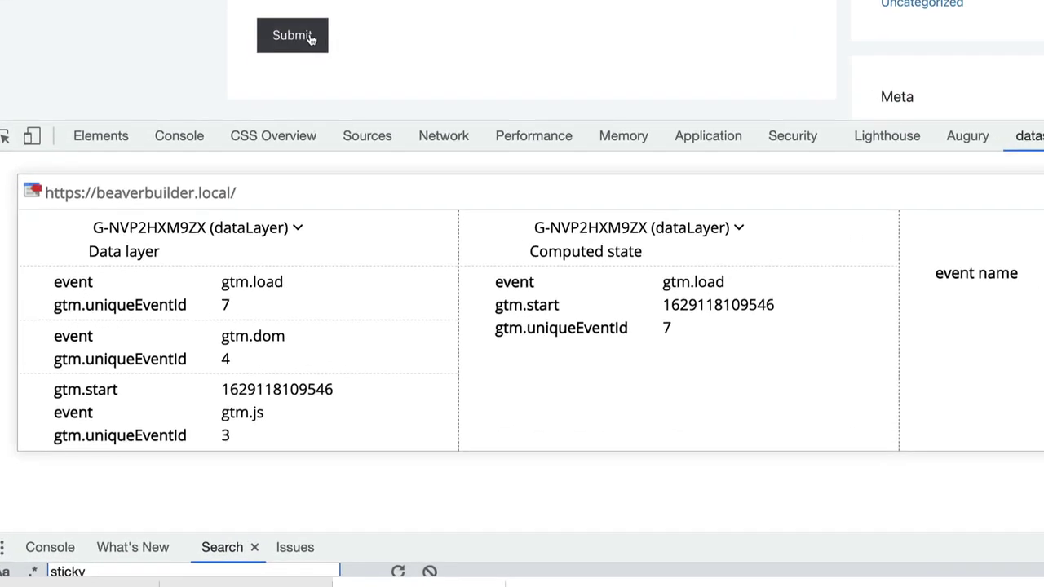
- Submit the Contact Us form
left_click(239, 162)
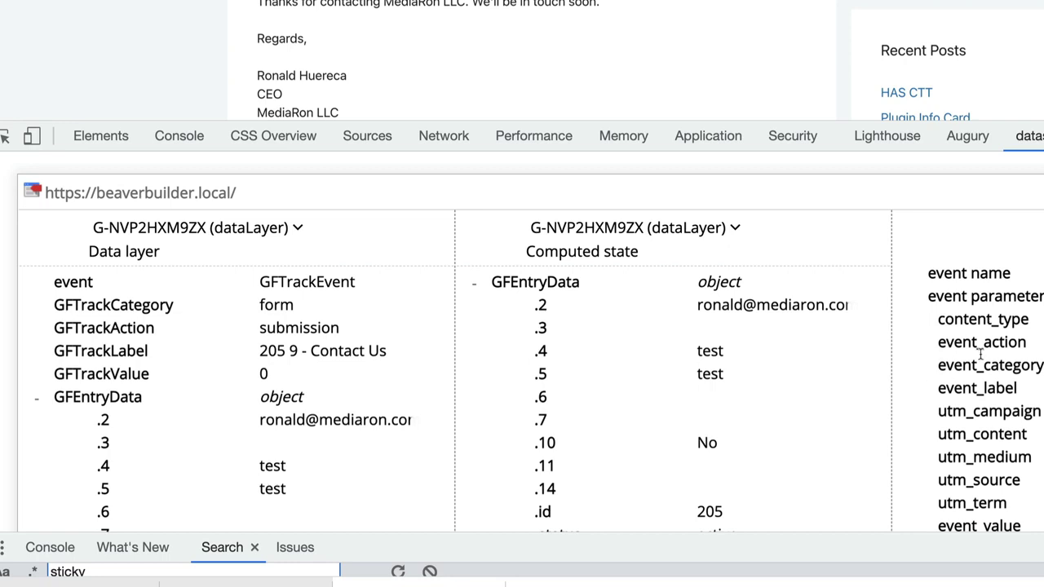
scroll(563, 322, "down", 1)
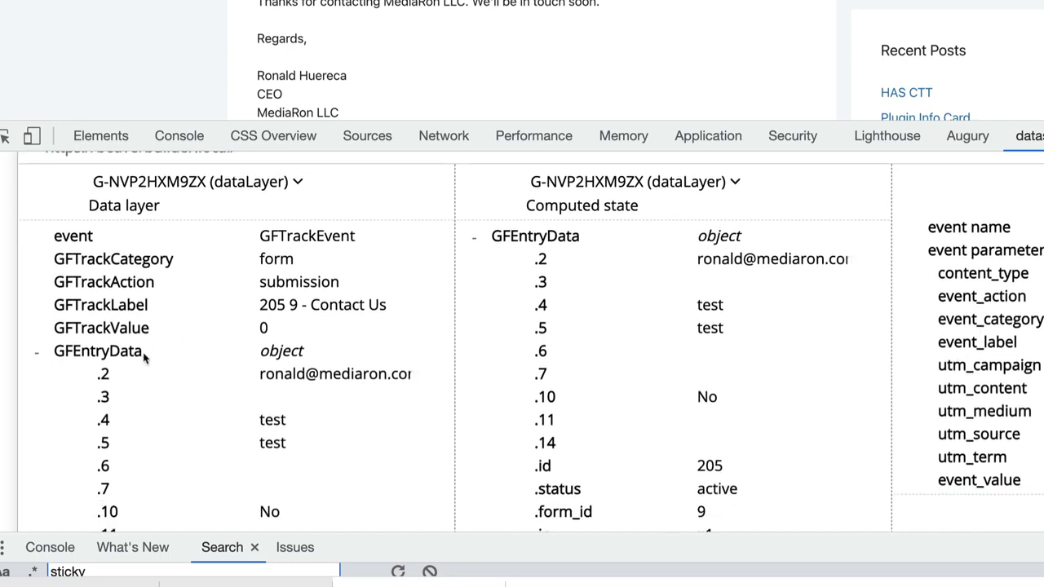
scroll(147, 355, "up", 1)
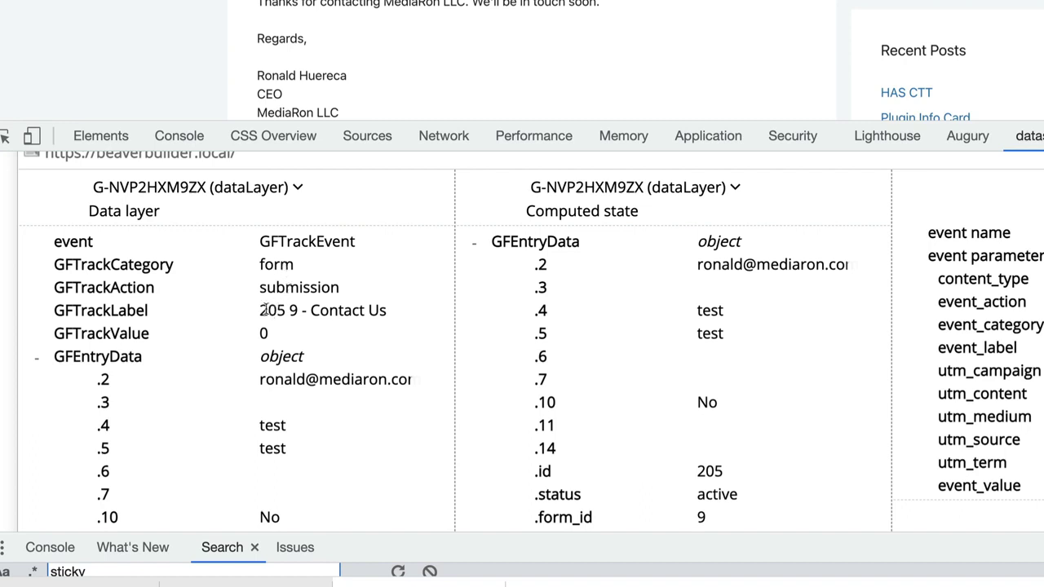
- Review the GFTrackEvent label '205 9 - Contact Us' and its source, medium, campaign, term, content rows
double_click(294, 311)
double_click(332, 310)
left_click(280, 338)
scroll(271, 334, "down", 1)
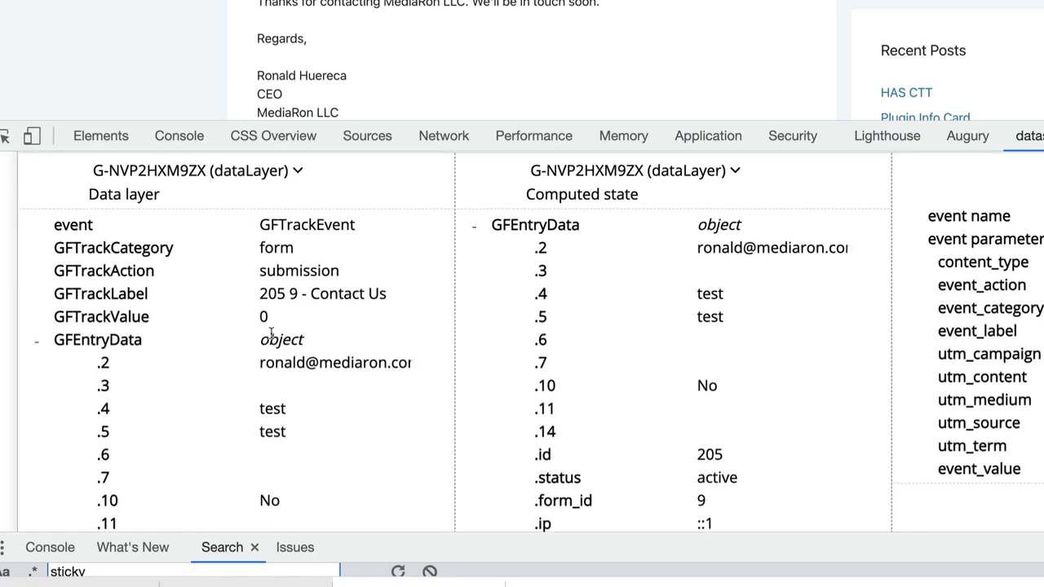
scroll(272, 335, "down", 20)
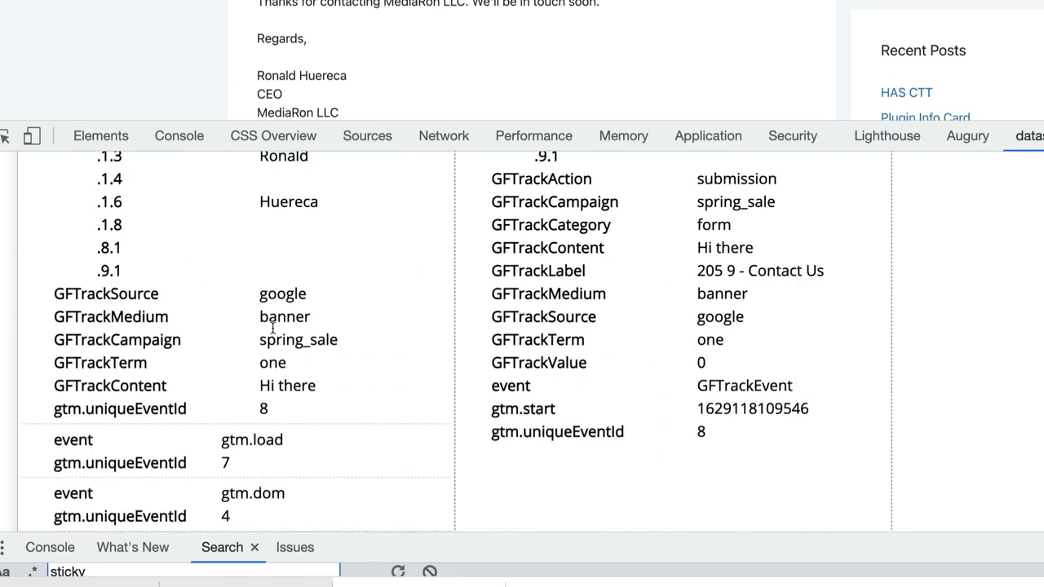
scroll(273, 326, "up", 6)
scroll(277, 331, "down", 1)
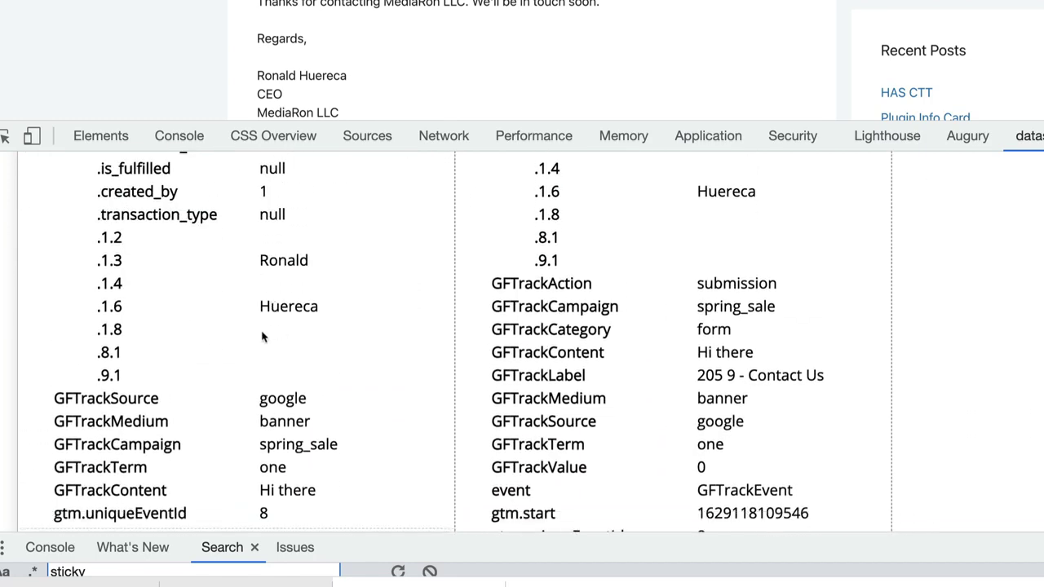
scroll(180, 421, "down", 6)
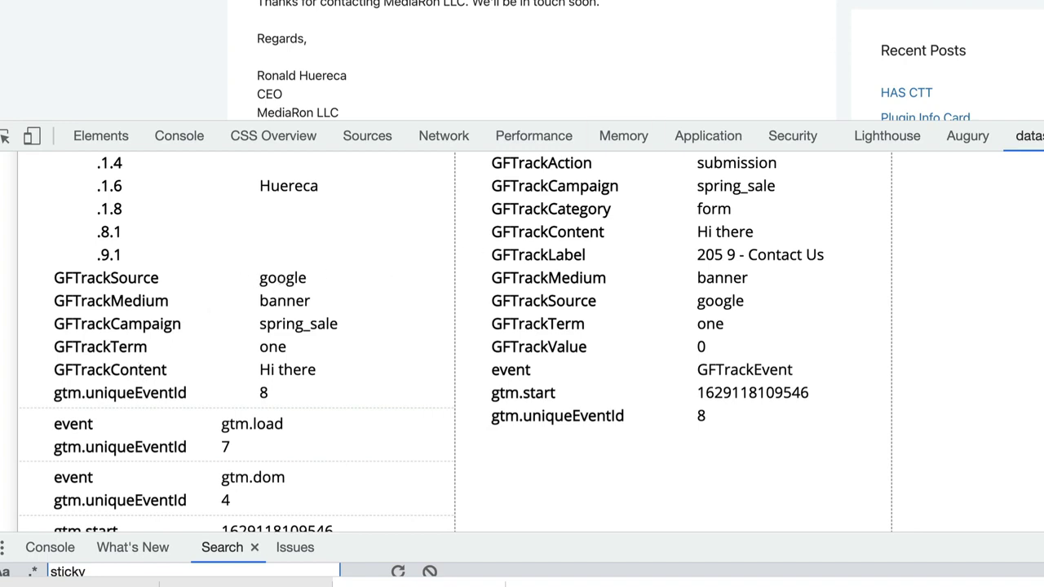
- Search Google for 'google utm builder' in a new tab and open Campaign URL Builder
key("ctrl+t")
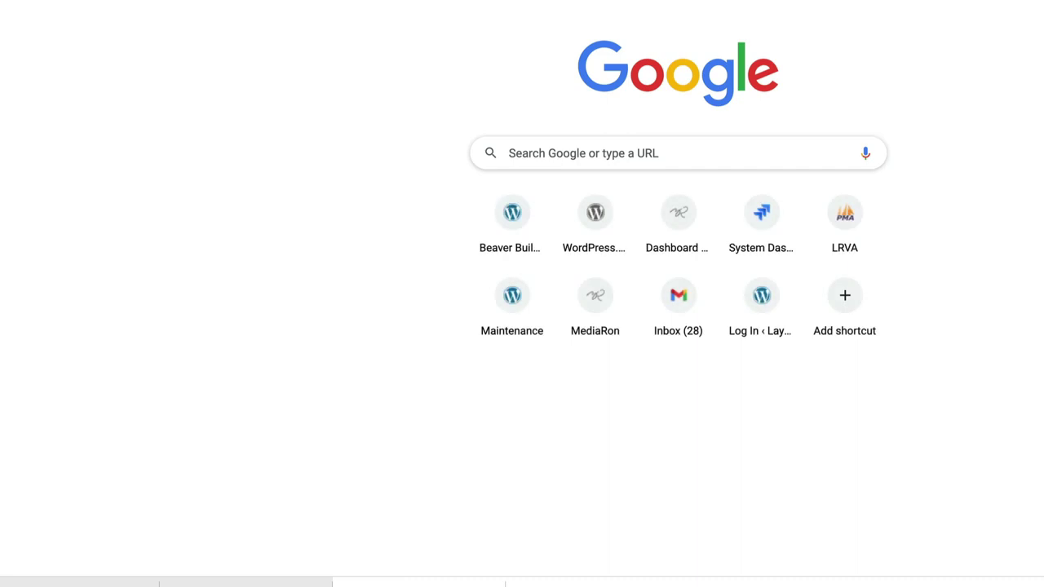
type("google utm builder")
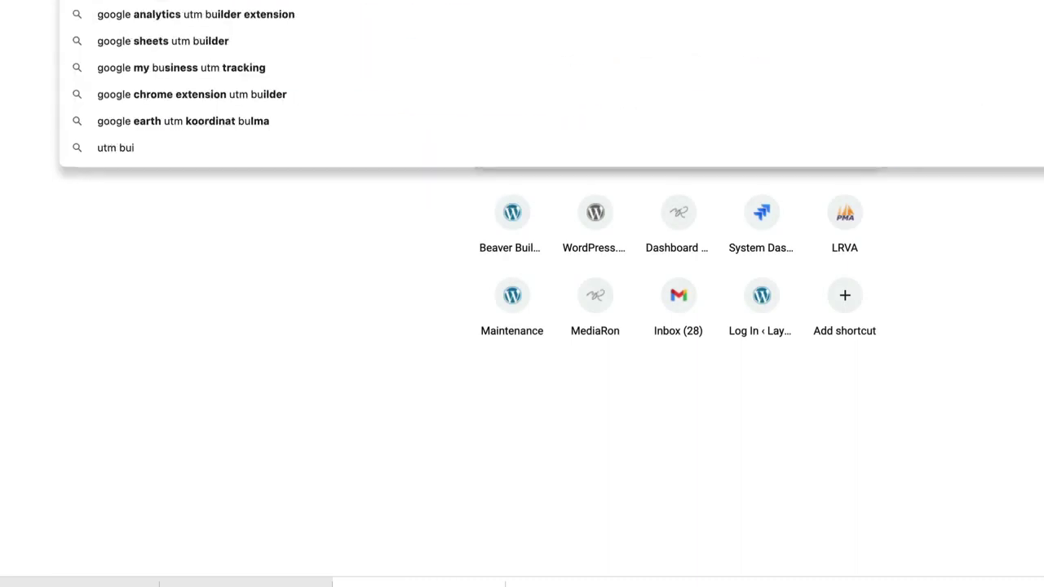
key("Return")
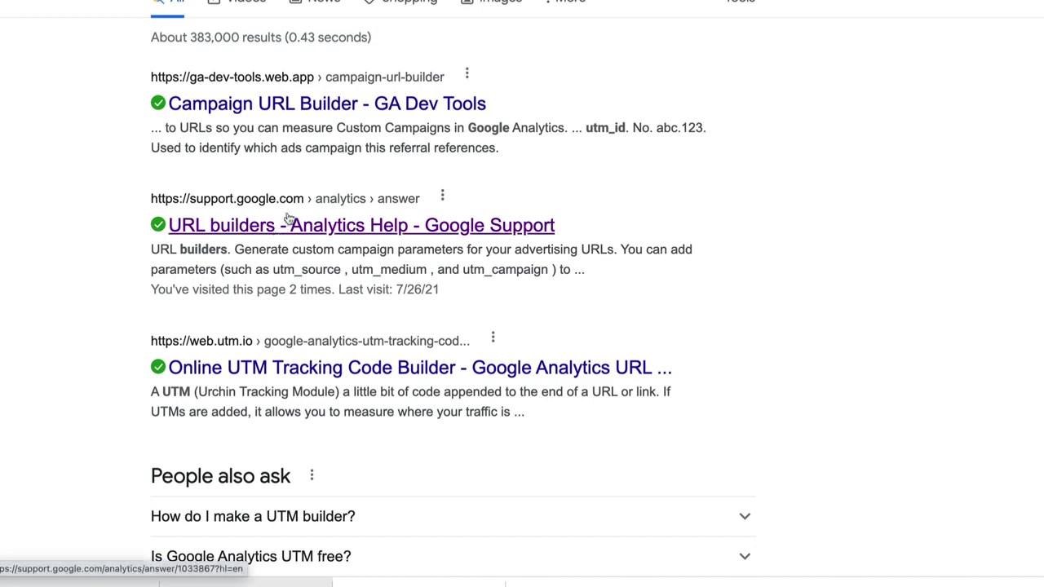
left_click(300, 112)
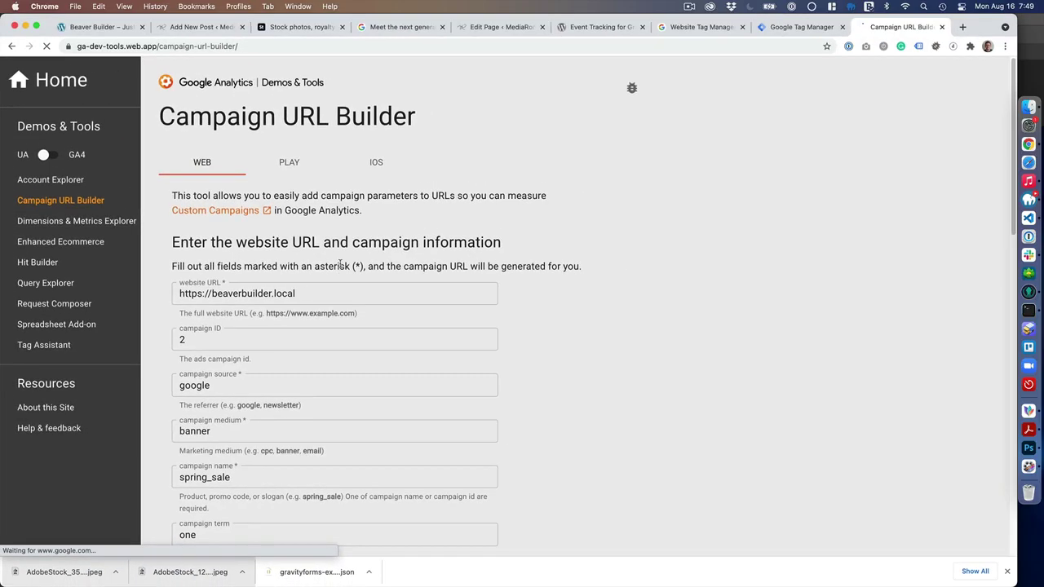
scroll(340, 263, "down", 2)
- Set campaign name ga4test, term 'gravity forms' and content 'form submission' in the builder
left_click(292, 212)
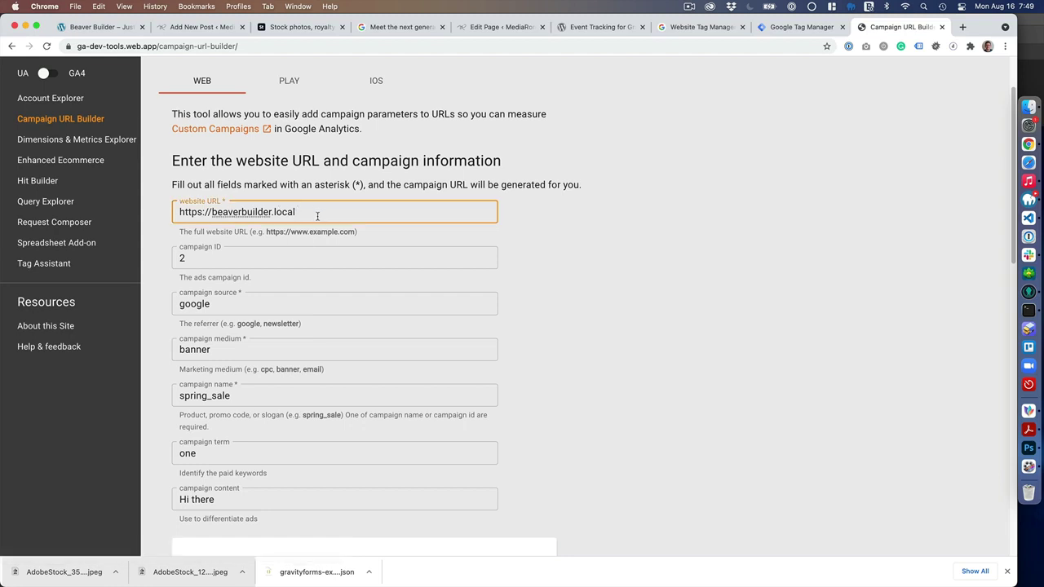
scroll(289, 264, "down", 2)
left_click(210, 196)
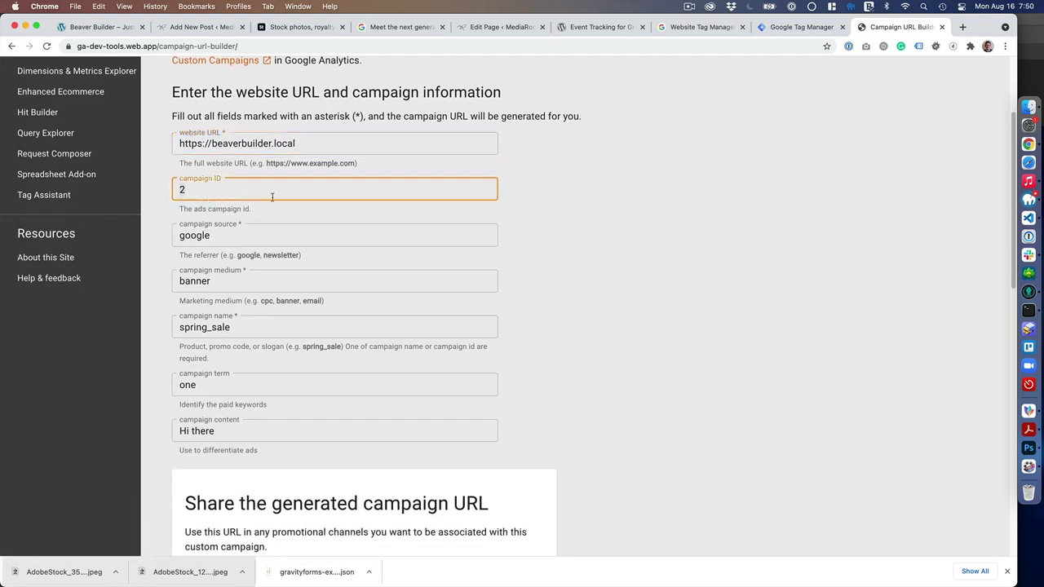
double_click(239, 237)
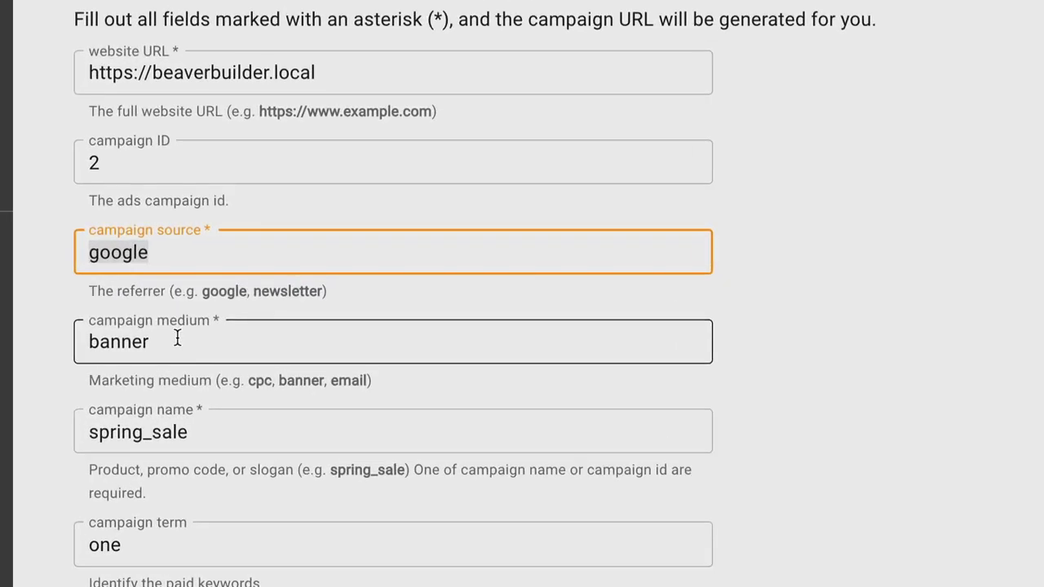
left_click(196, 343)
double_click(217, 439)
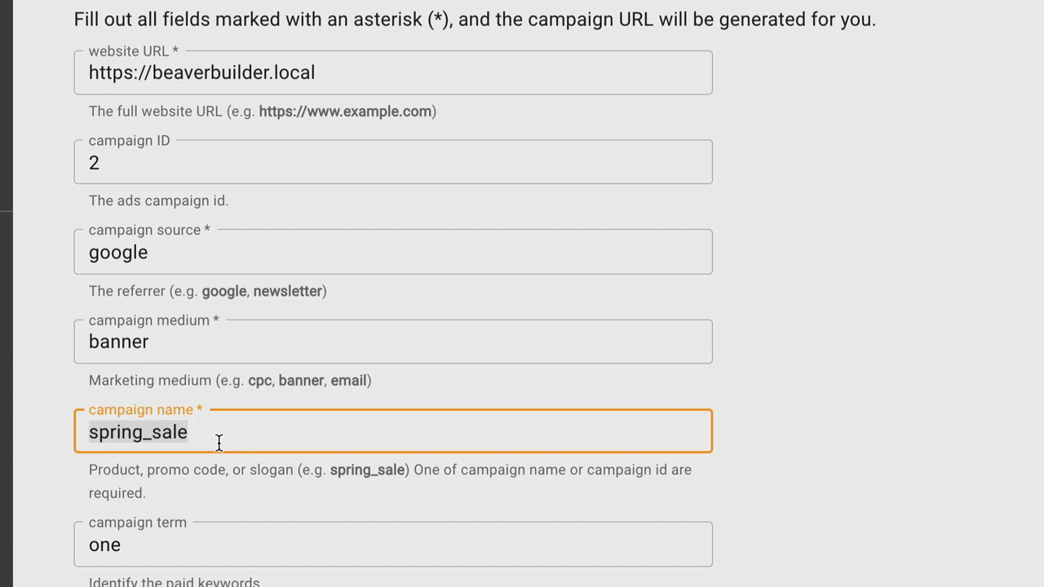
type("ga4test")
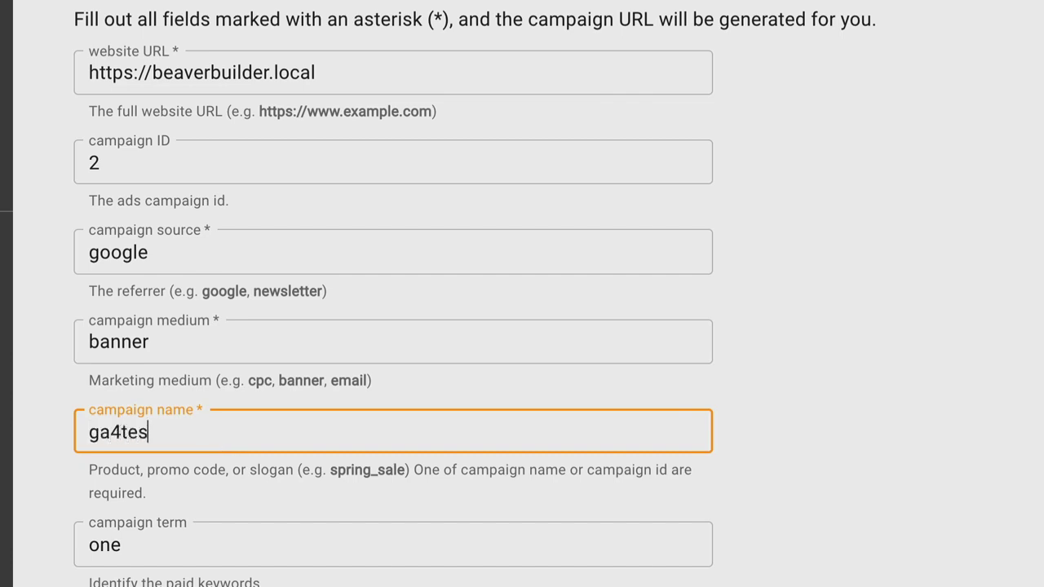
double_click(150, 557)
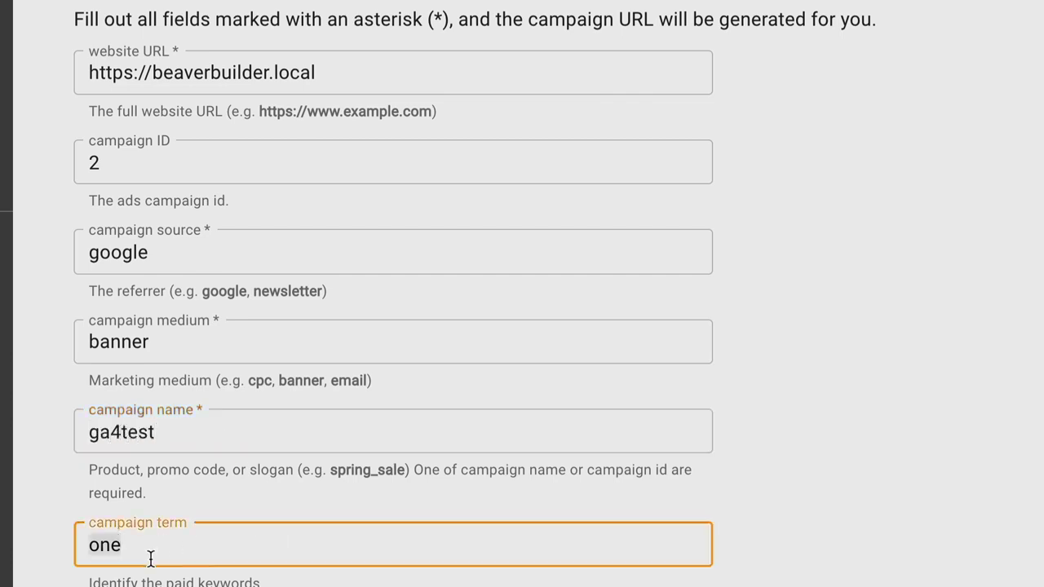
type("gravity forms")
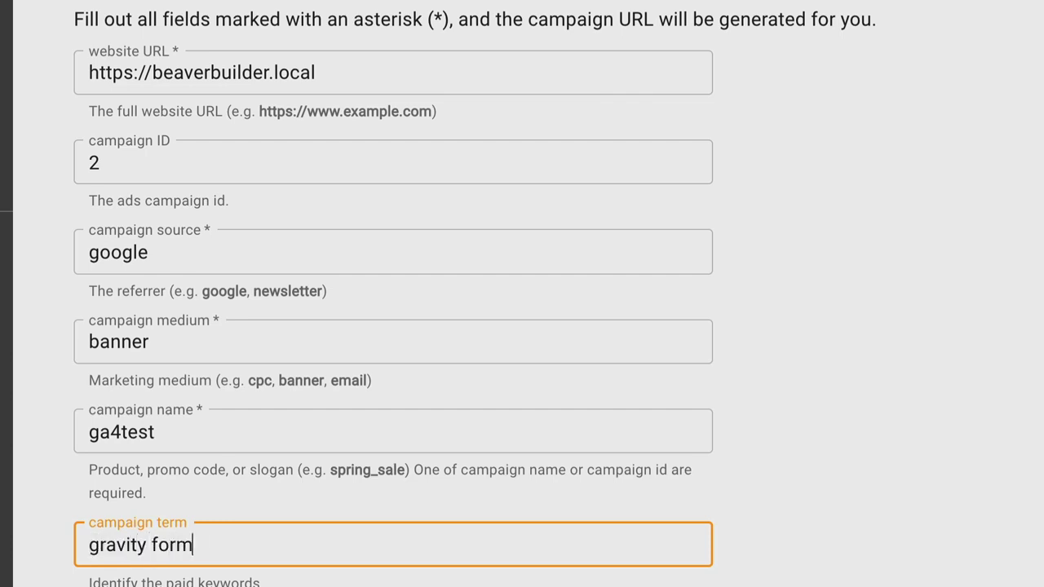
triple_click(165, 361)
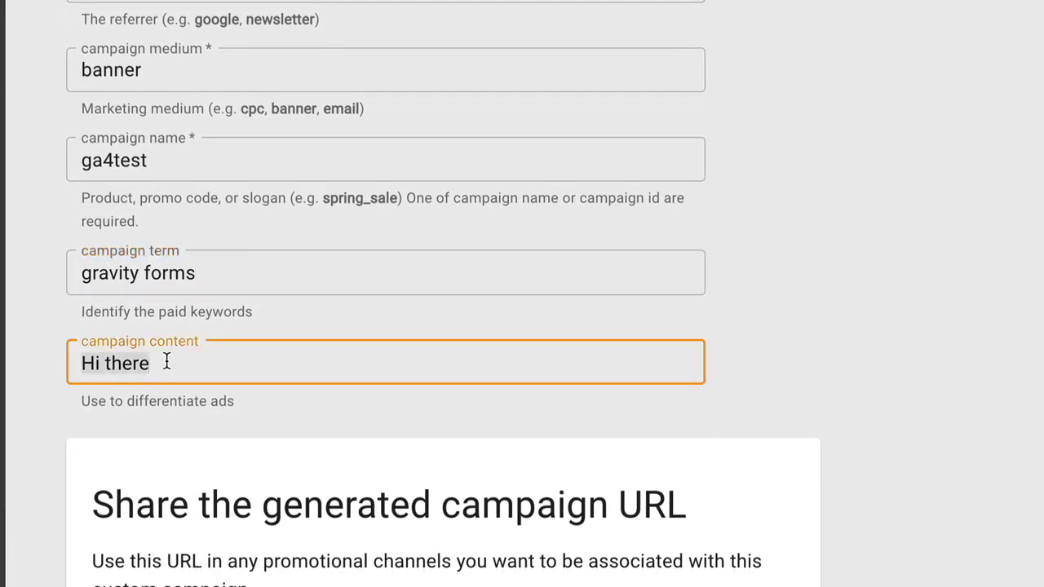
type("form sub")
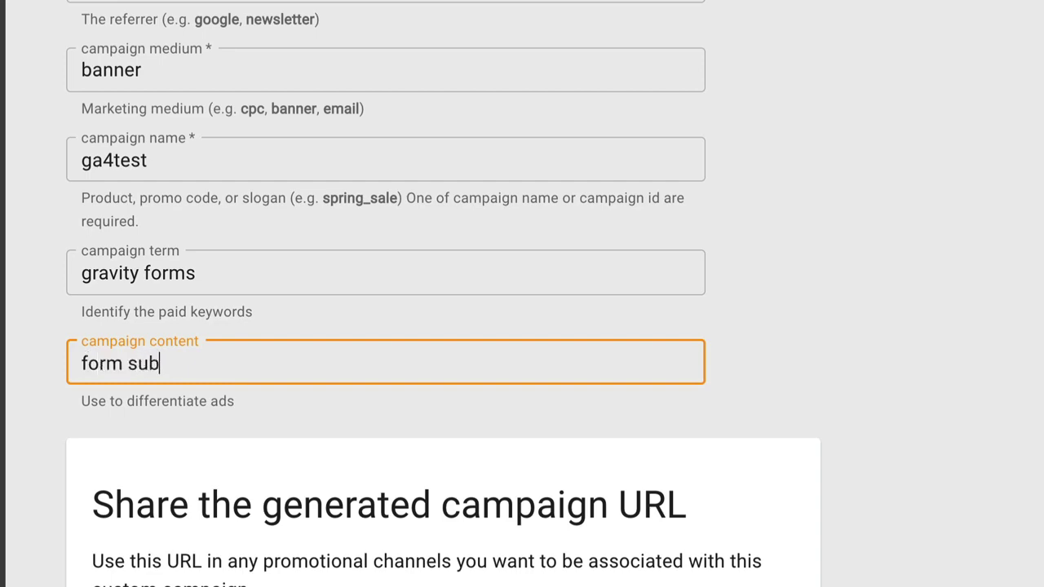
type("mission")
scroll(158, 348, "down", 5)
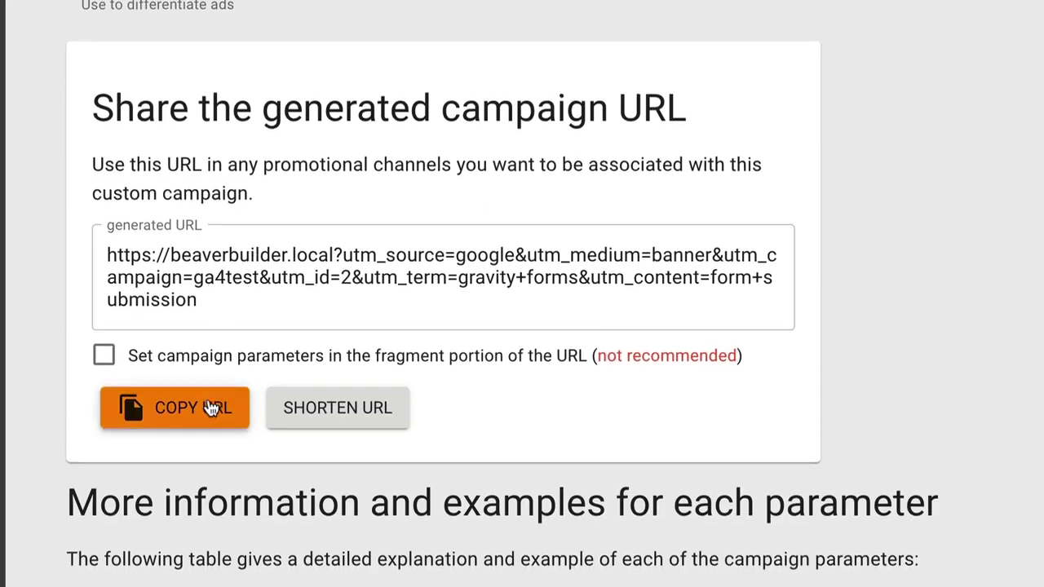
- Copy the ga4test campaign URL and load the site with it
left_click(215, 410)
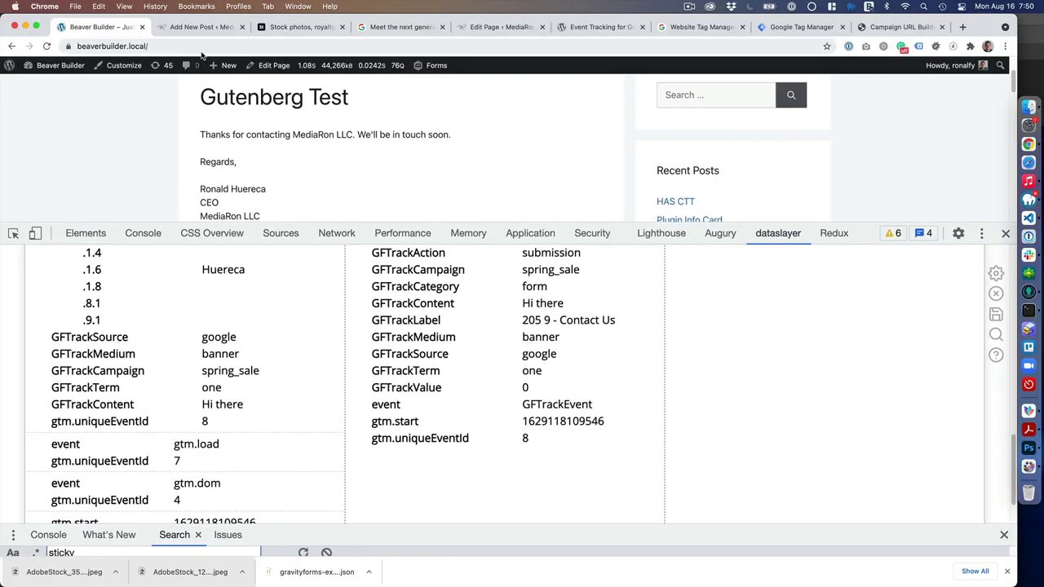
left_click(194, 46)
key("super+v")
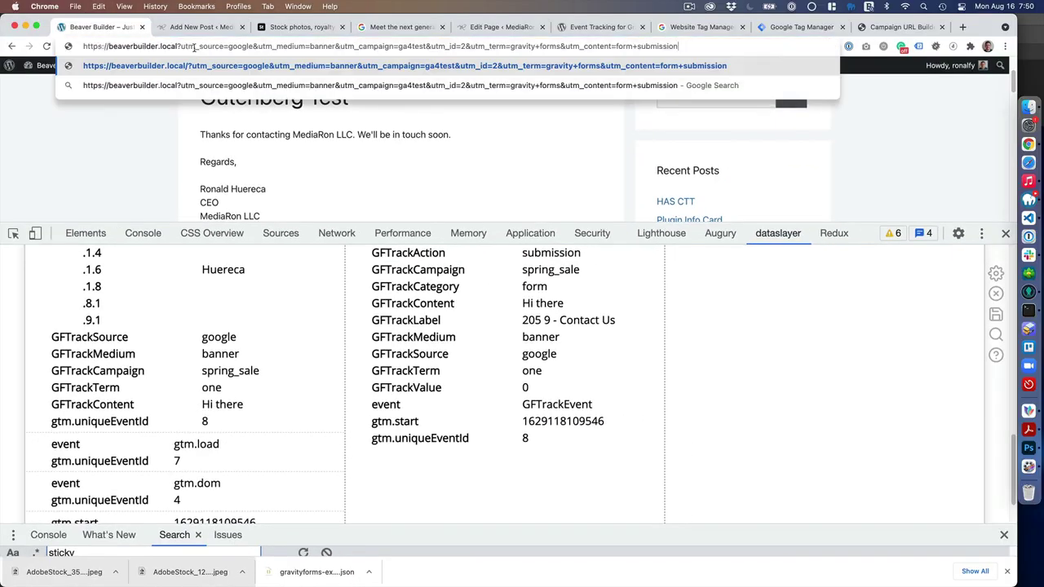
key("Return")
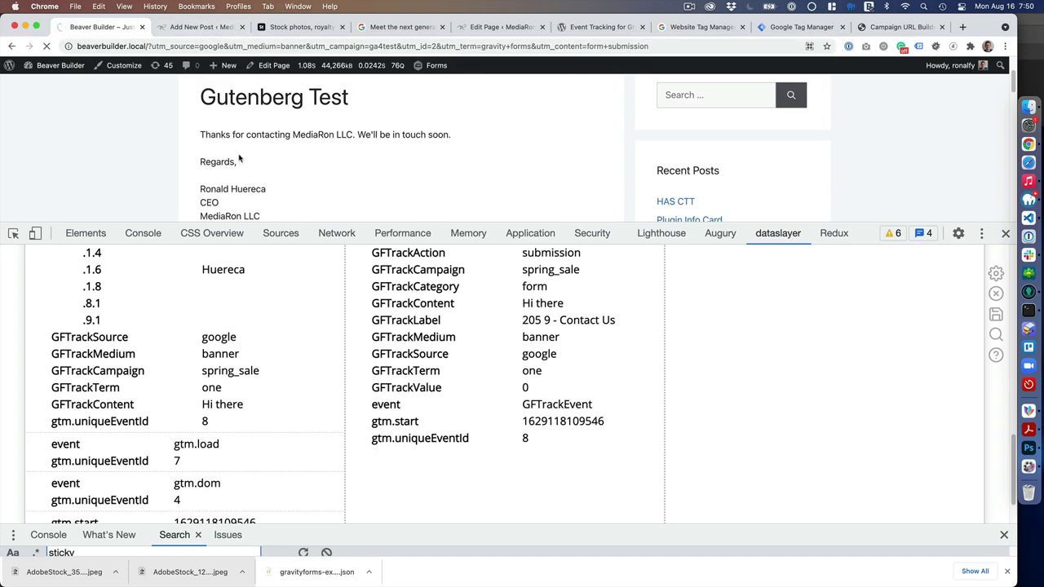
scroll(231, 179, "down", 5)
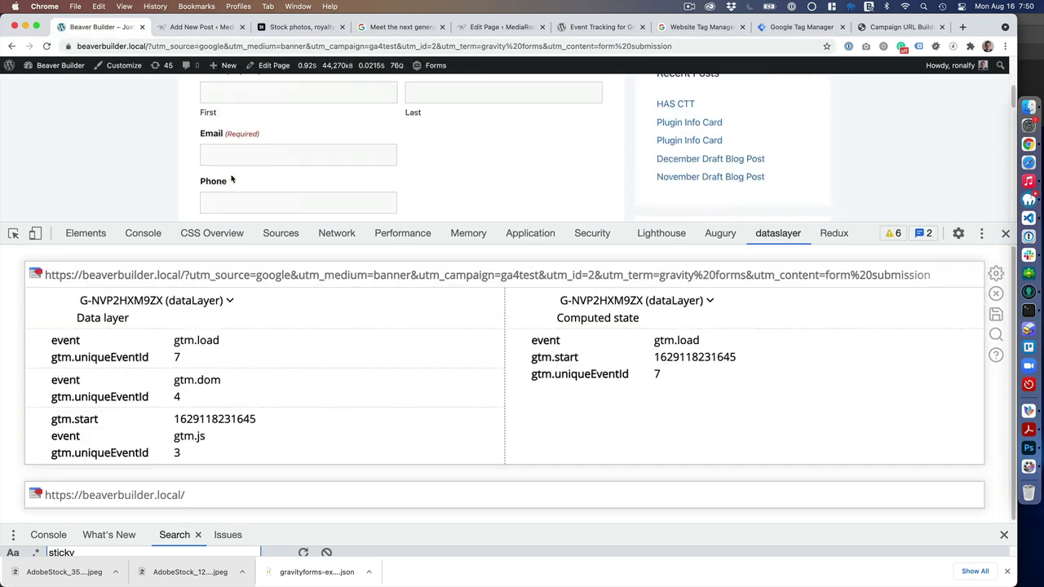
scroll(237, 175, "up", 2)
scroll(316, 146, "down", 1)
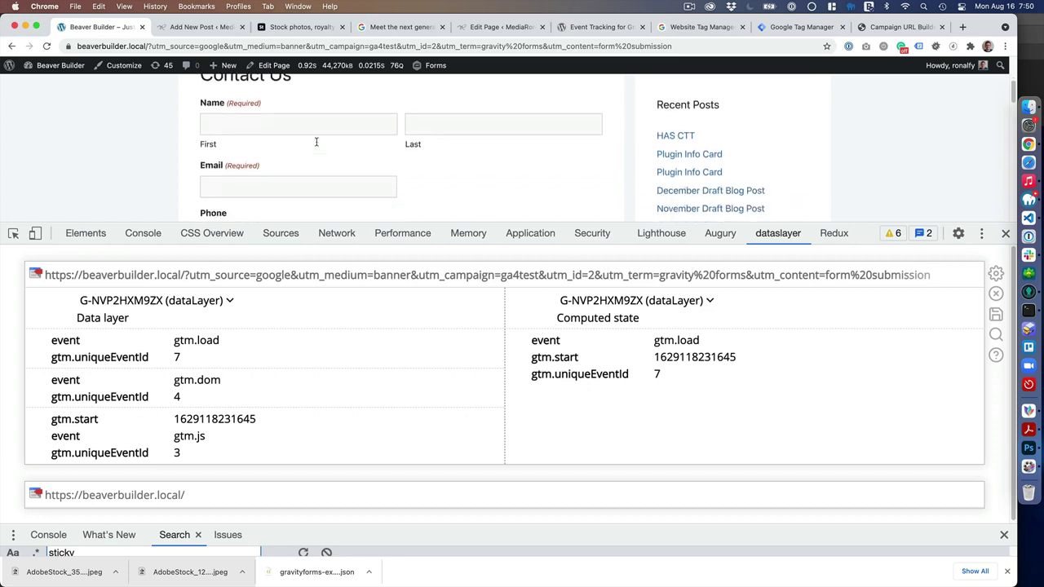
- Enter the contact's first initial, last initial and e-mail address in the Contact Us form
left_click(326, 118)
type("Ronald")
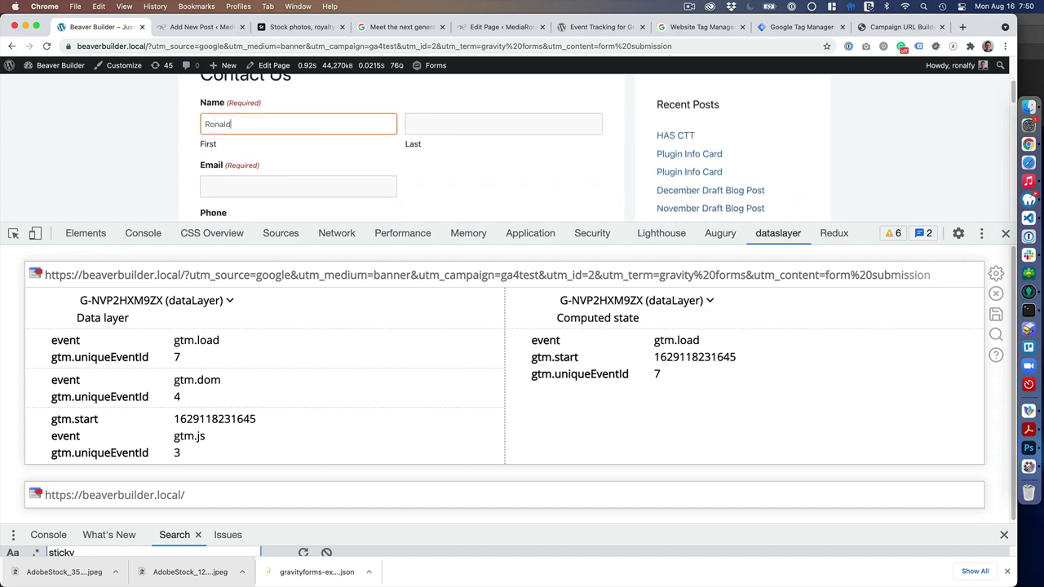
key("Tab")
type("H")
key("Tab")
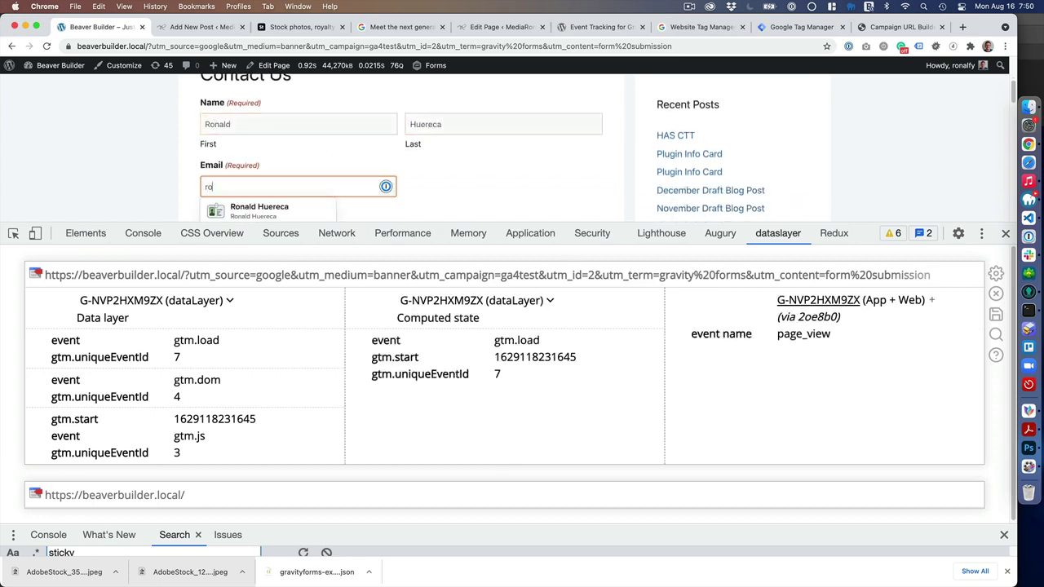
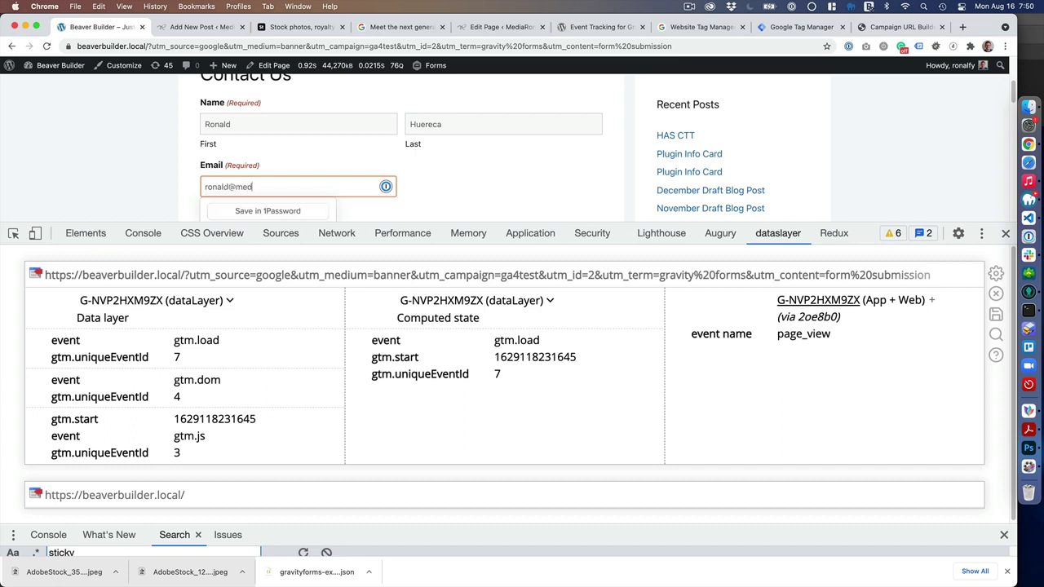
key("Tab")
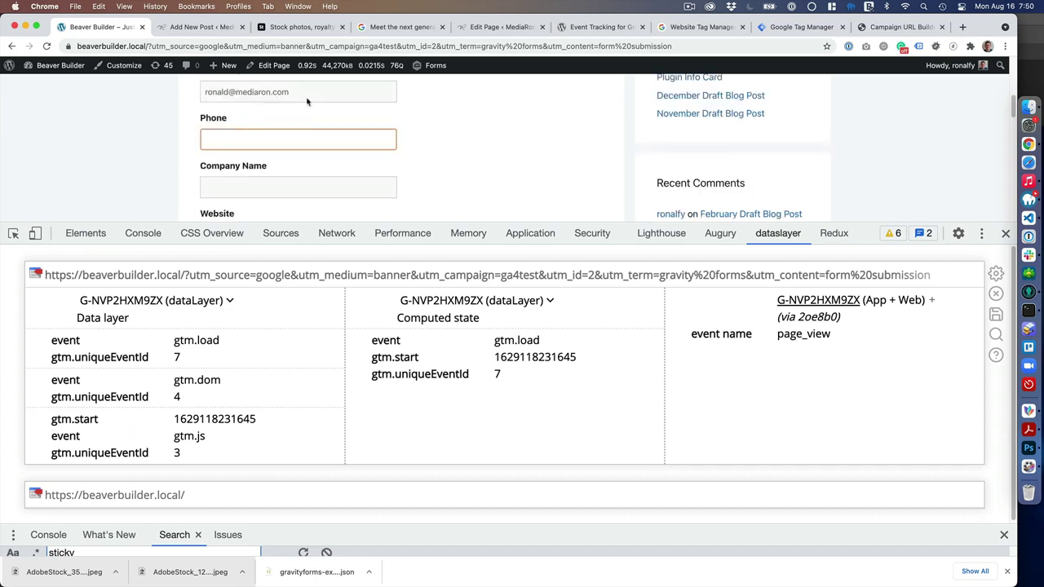
- Fill in the Subject field and type 'test' as the message
scroll(301, 96, "down", 5)
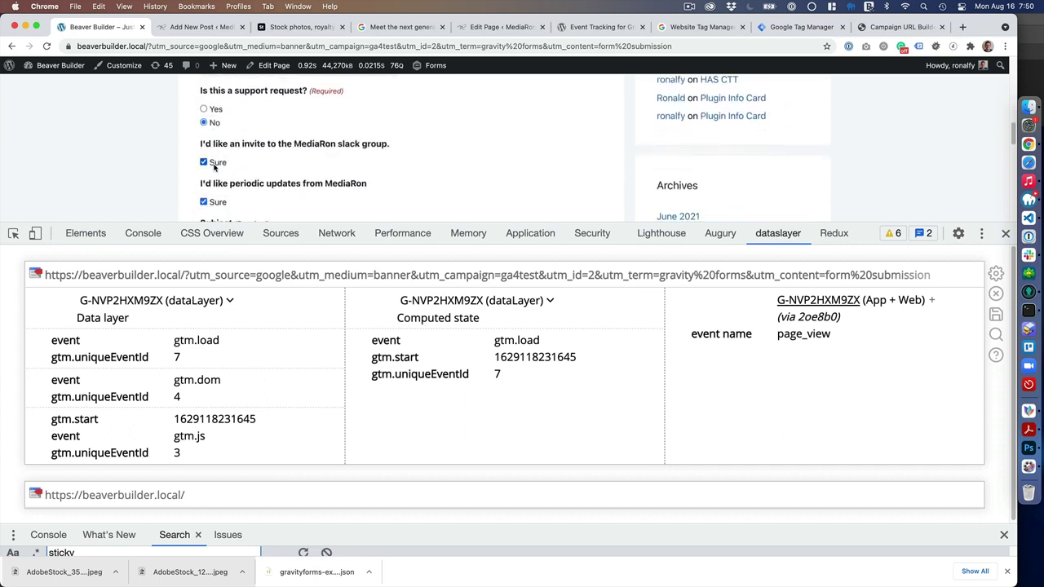
scroll(221, 196, "down", 6)
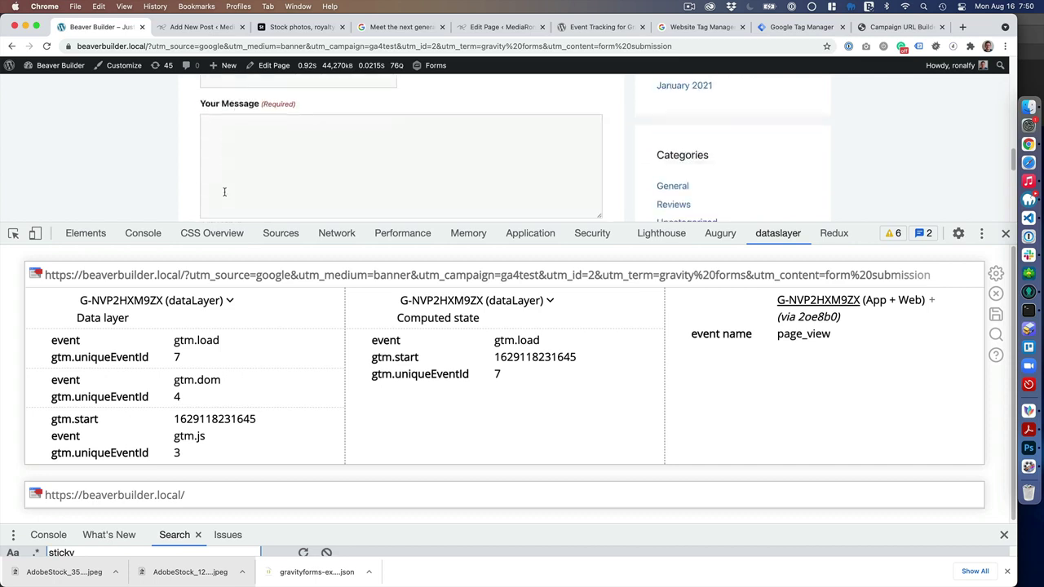
scroll(239, 168, "down", 4)
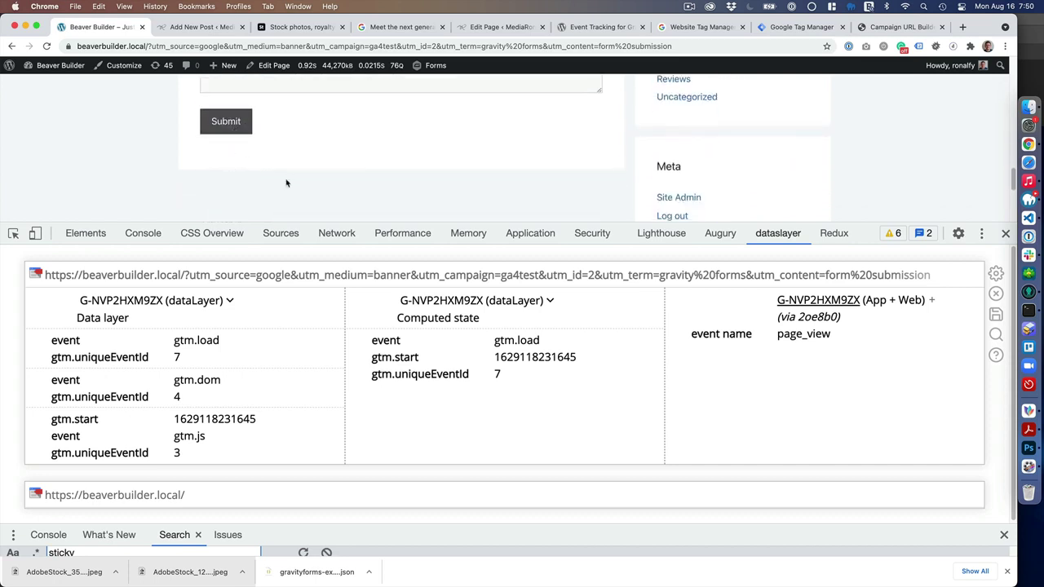
scroll(250, 142, "up", 6)
left_click(251, 159)
type("test")
scroll(255, 187, "down", 2)
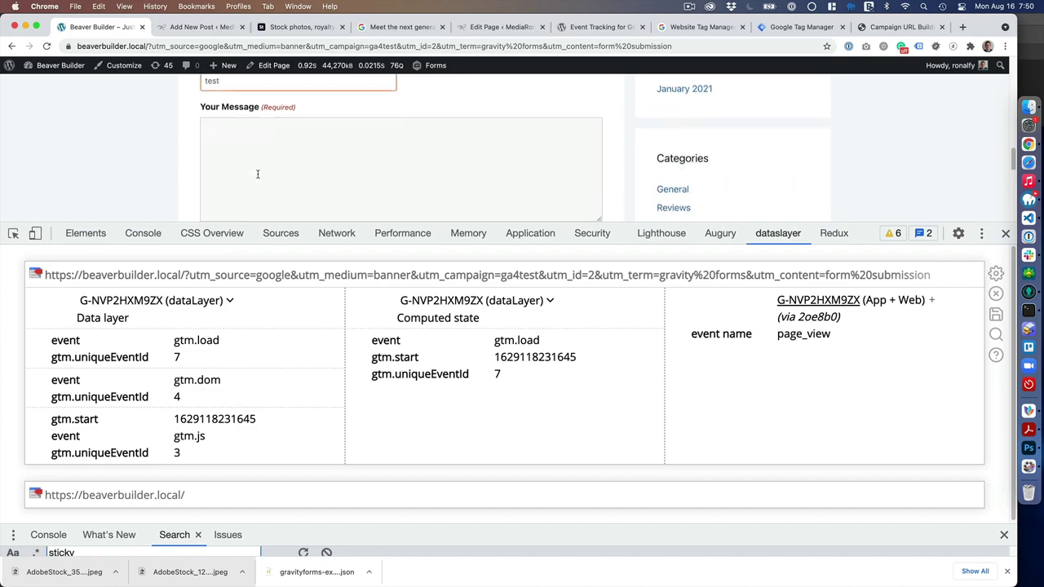
left_click(251, 169)
type("test")
scroll(243, 88, "down", 4)
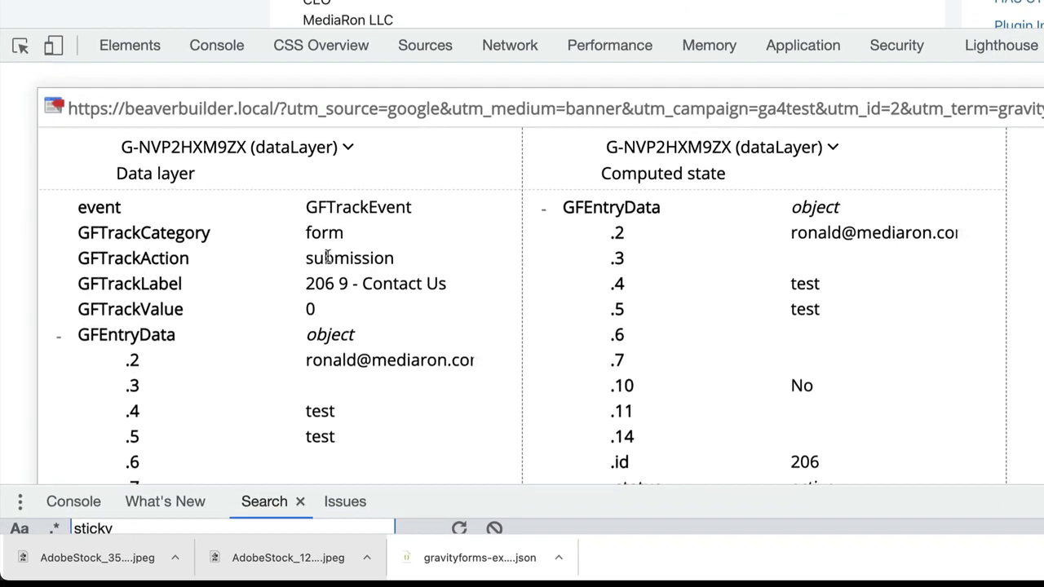
- Highlight the GFTrackEvent's ga4test campaign, 'gravity forms' term and 'form submission' content values in dataslayer
scroll(217, 373, "down", 5)
scroll(371, 213, "down", 15)
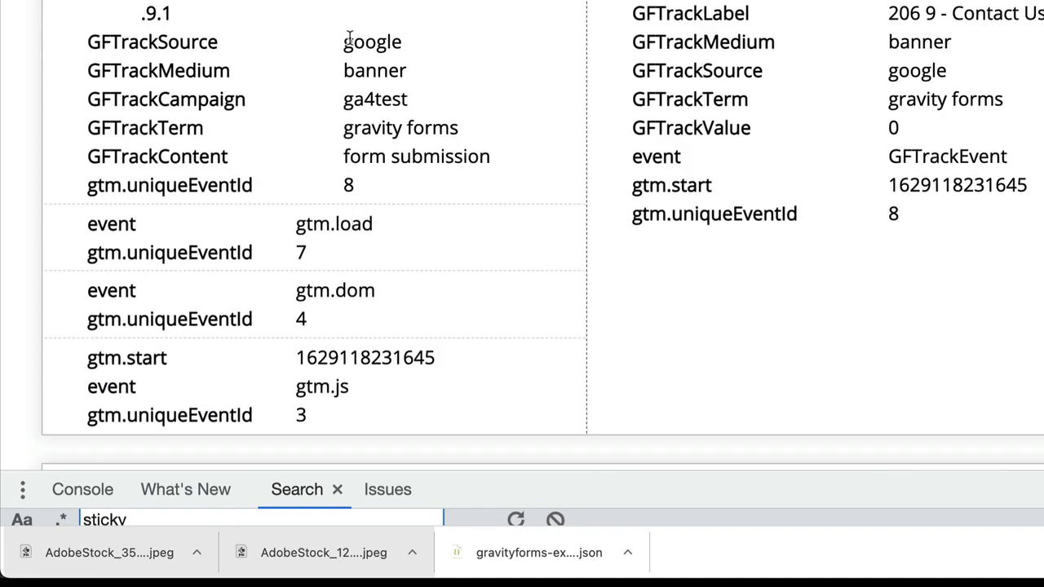
double_click(367, 99)
left_click(370, 127)
left_click_drag(346, 128, 461, 126)
left_click(424, 128)
left_click_drag(345, 158, 494, 171)
left_click(348, 186)
scroll(342, 196, "up", 2)
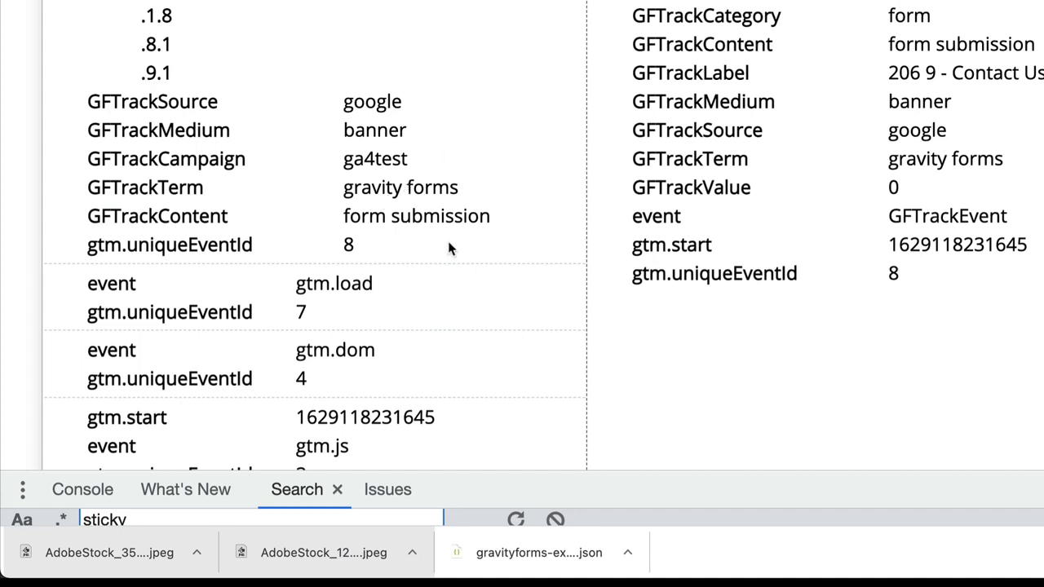
scroll(383, 279, "up", 4)
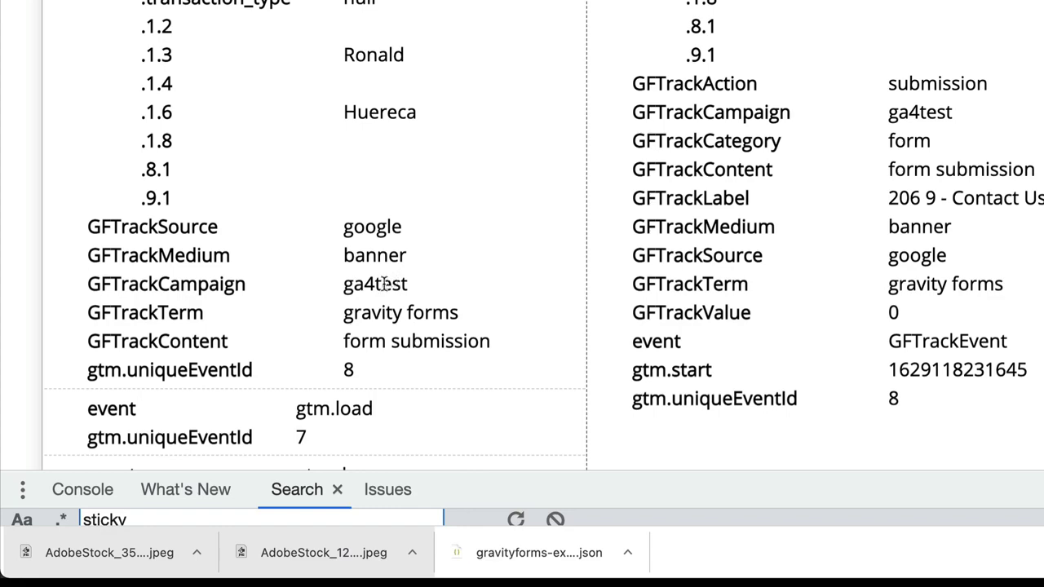
scroll(384, 285, "down", 3)
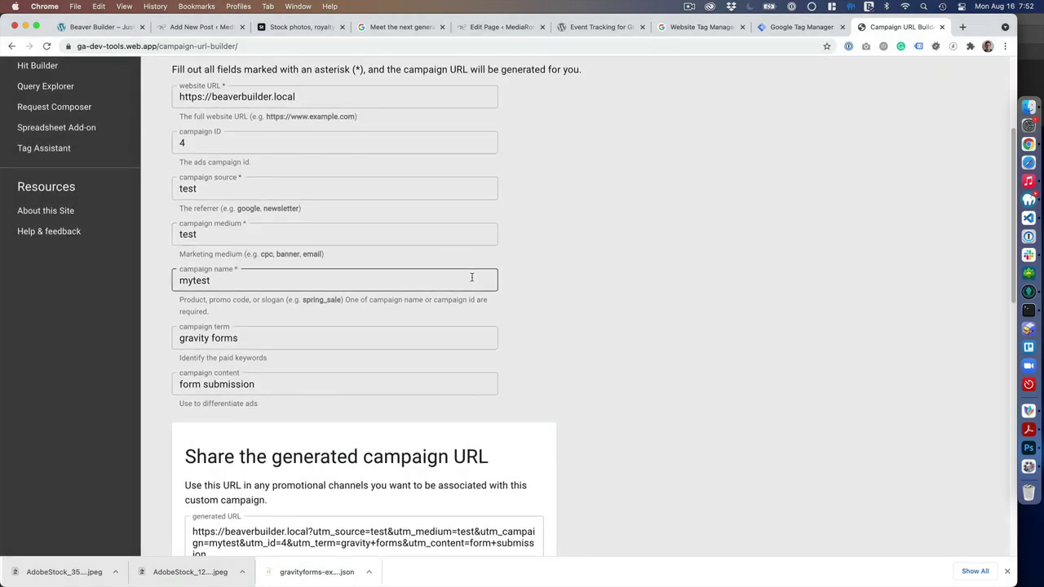
- Copy the generated URL with utm_source=test, utm_medium=test and utm_campaign=mytest
scroll(470, 351, "down", 5)
left_click(225, 397)
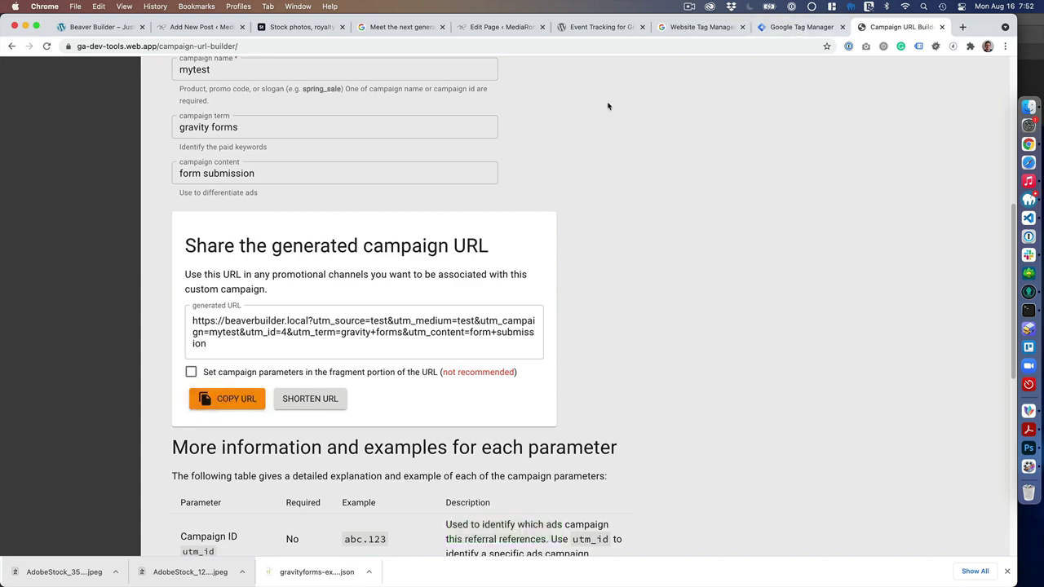
- Reload the site tab with the pasted mytest campaign URL
left_click(121, 30)
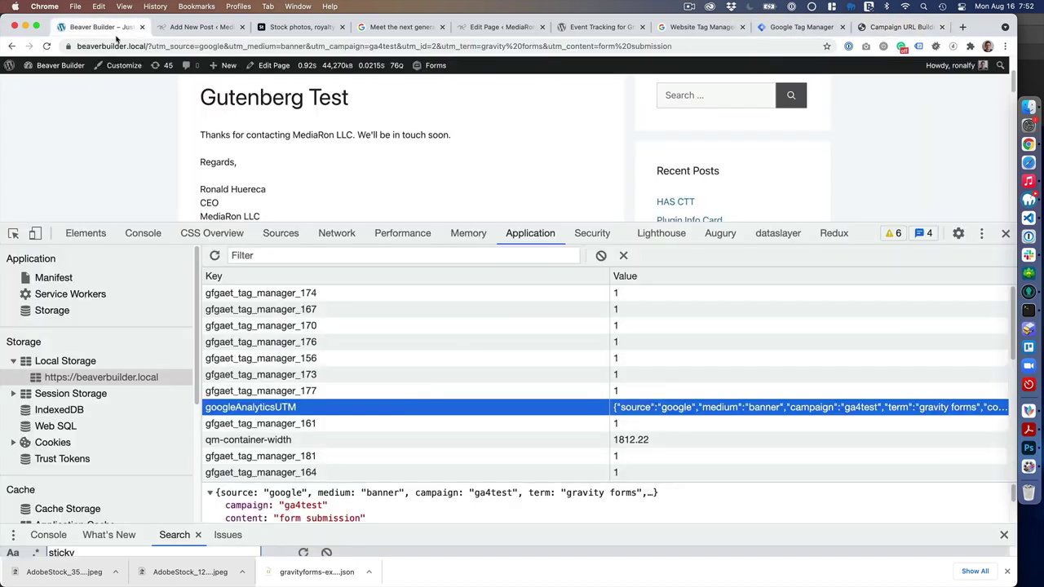
left_click(166, 46)
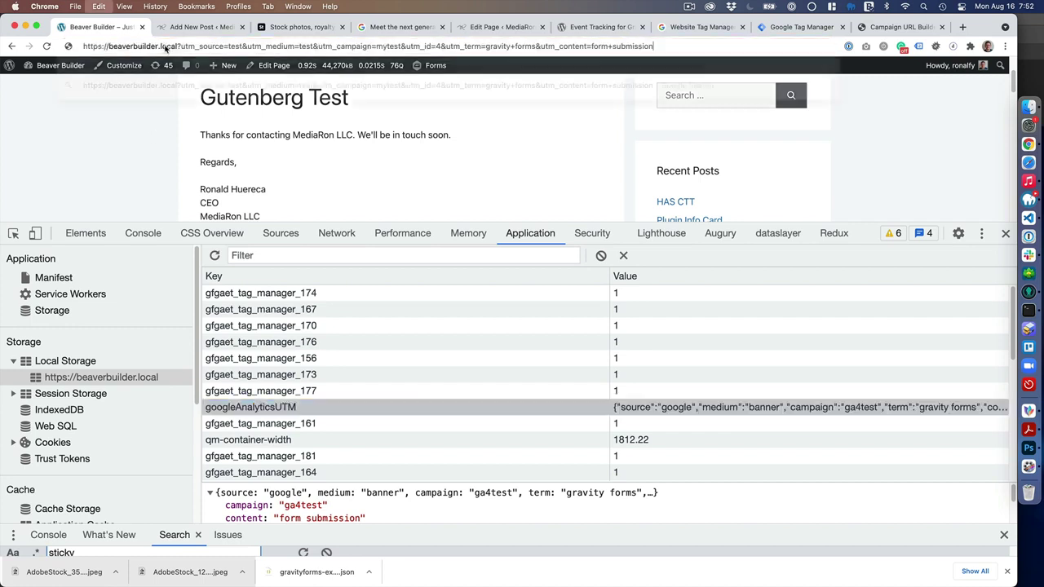
key("super+v")
key("Return")
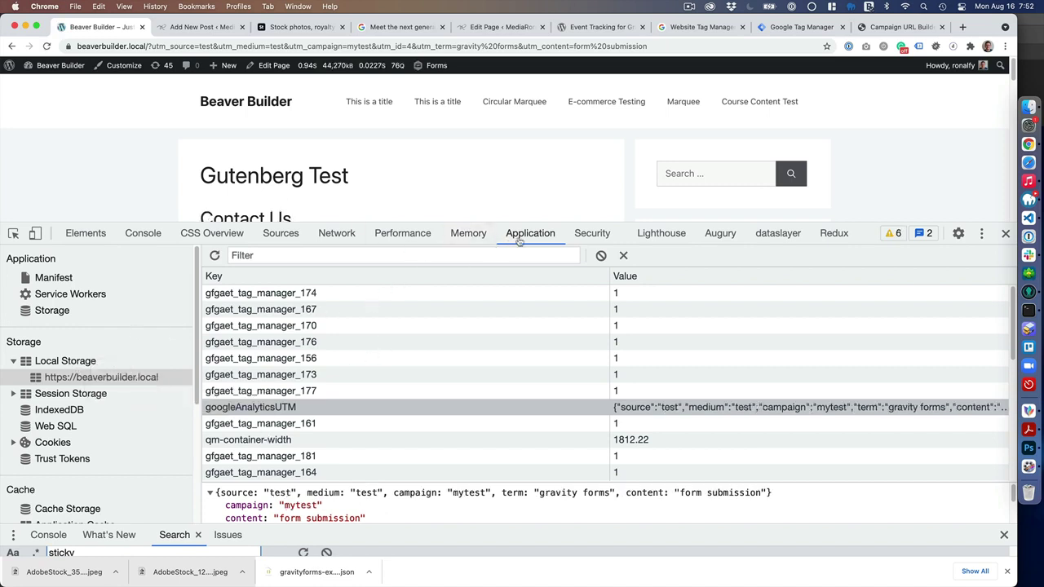
- Show the googleAnalyticsUTM Local Storage entry for beaverbuilder.local with all UTM fields visible
left_click(72, 364)
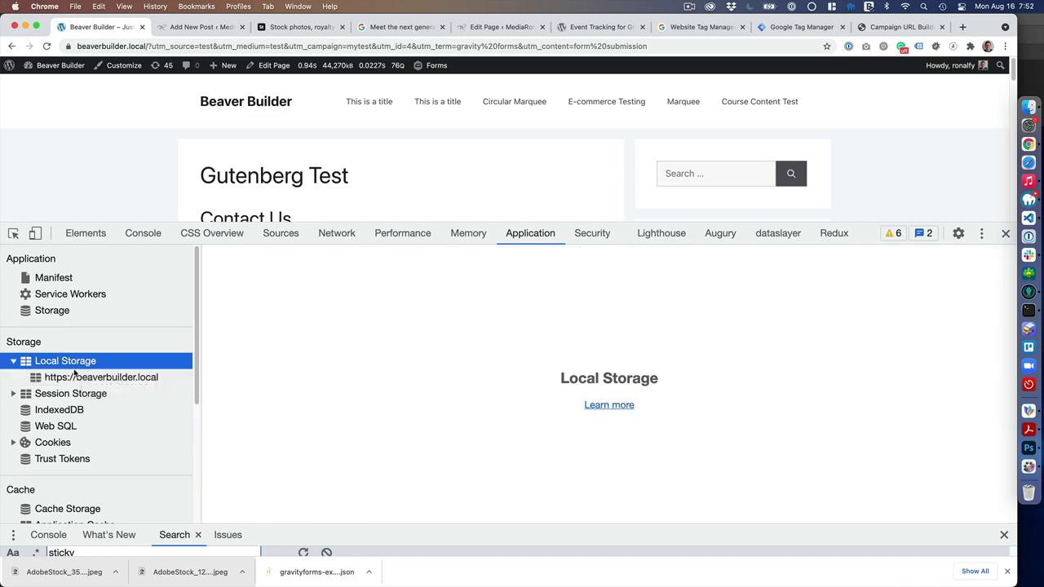
left_click(75, 375)
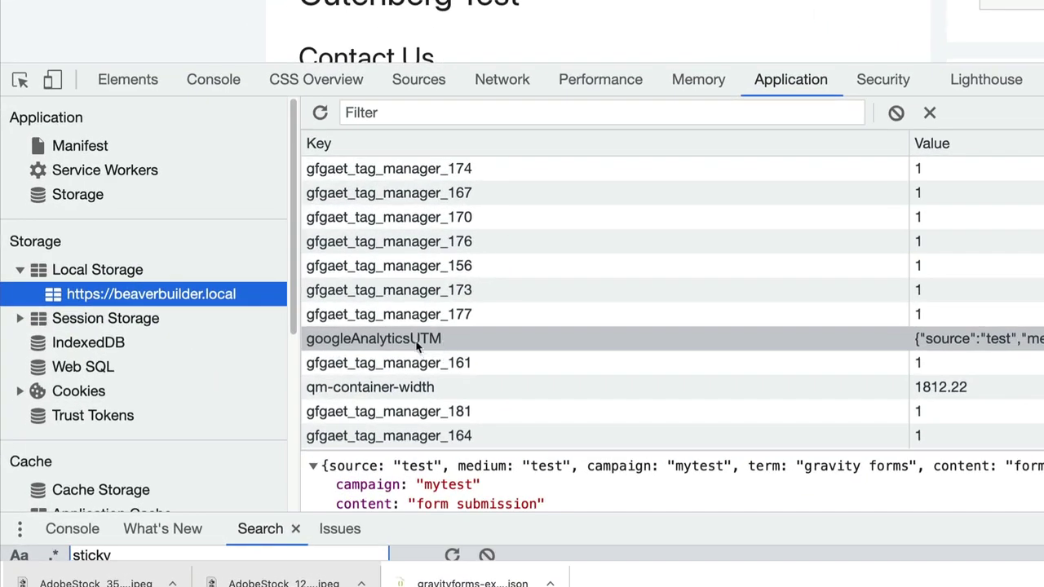
left_click(415, 342)
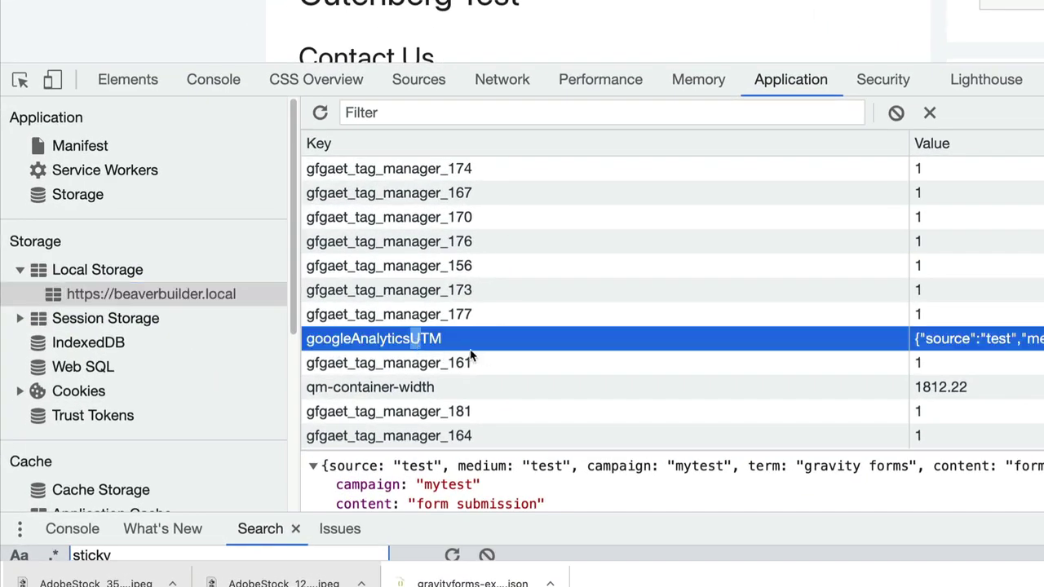
left_click(470, 359)
left_click(779, 339)
scroll(551, 481, "down", 2)
scroll(554, 477, "up", 2)
left_click_drag(575, 450, 594, 299)
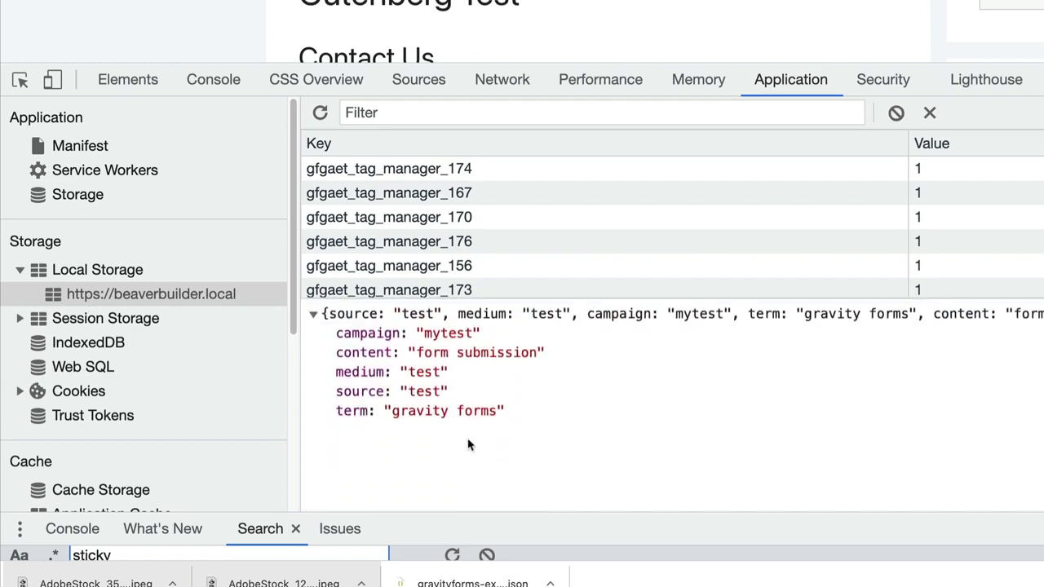